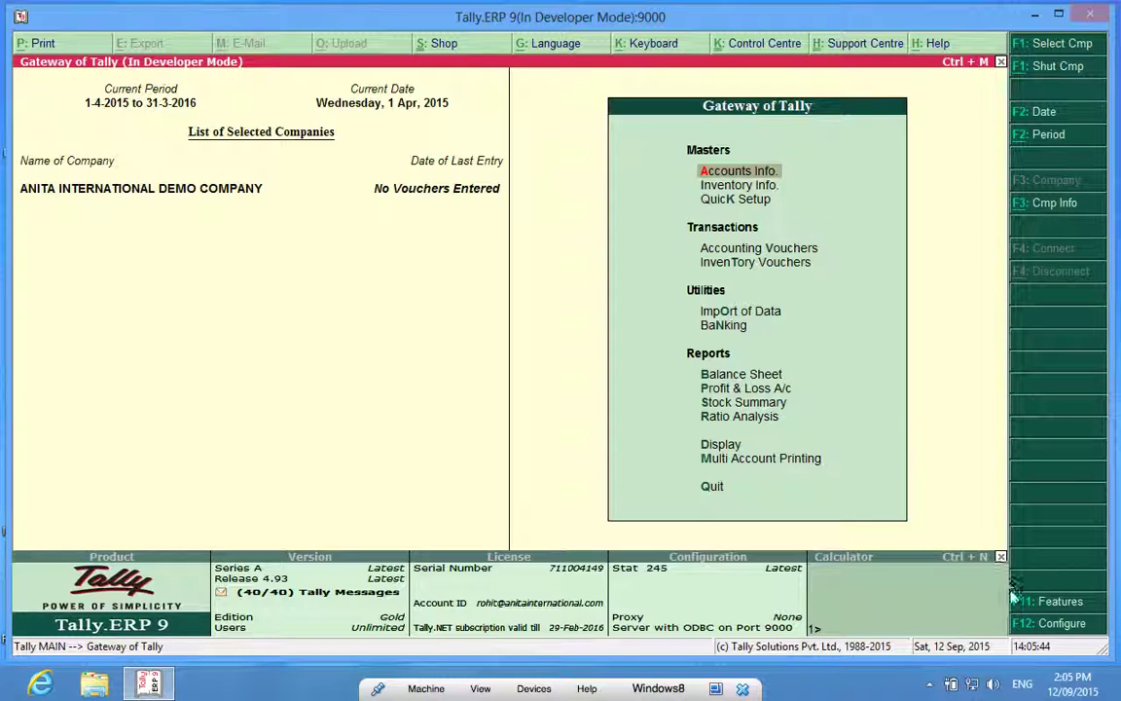
# Set Maintain Multiple Godowns to Yes in Inventory Features and save the change
pyautogui.click(1038, 613)
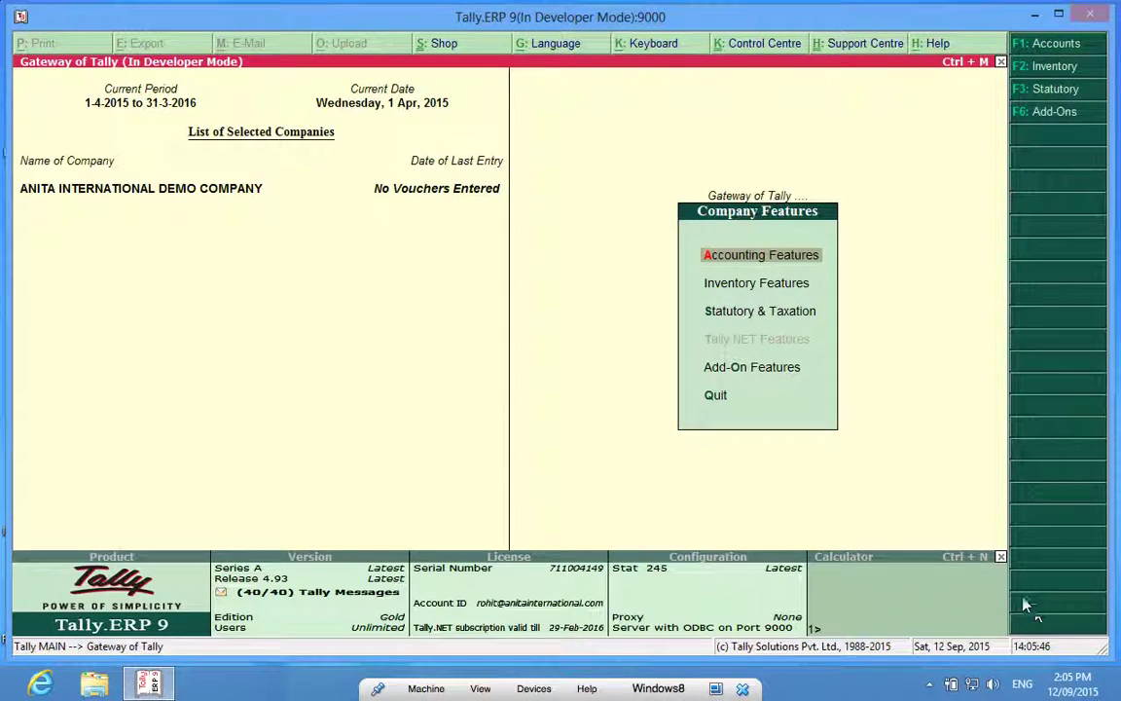
pyautogui.click(764, 290)
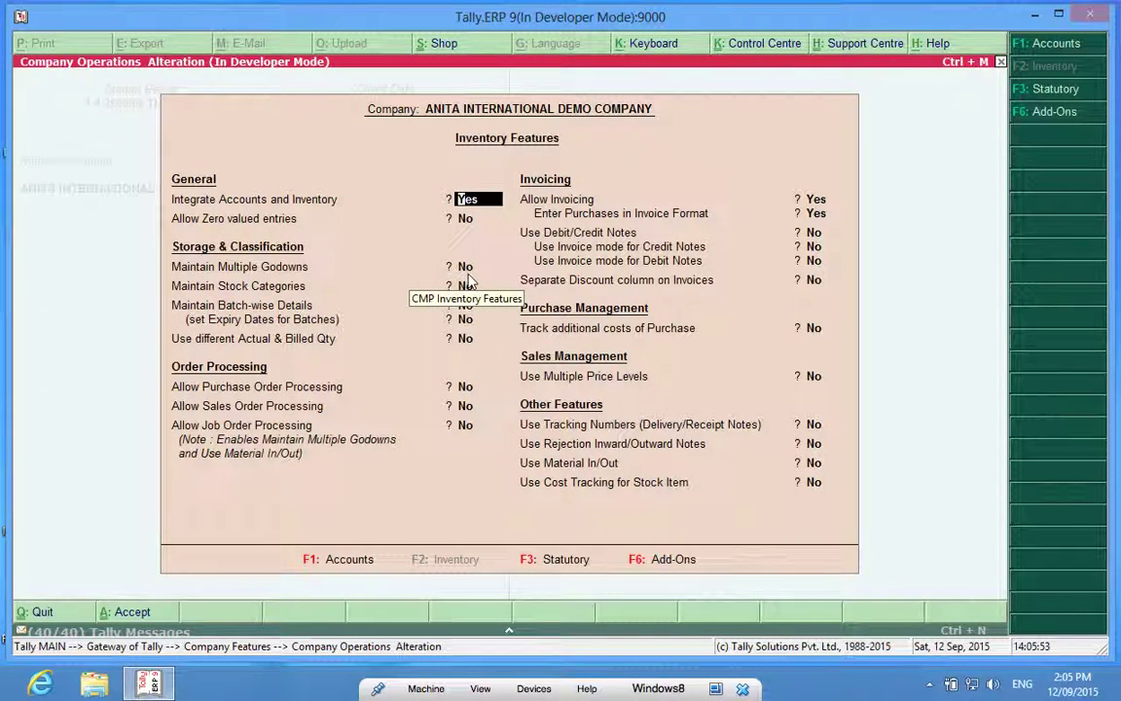
pyautogui.press('Return')
pyautogui.press('Return')
pyautogui.write('y')
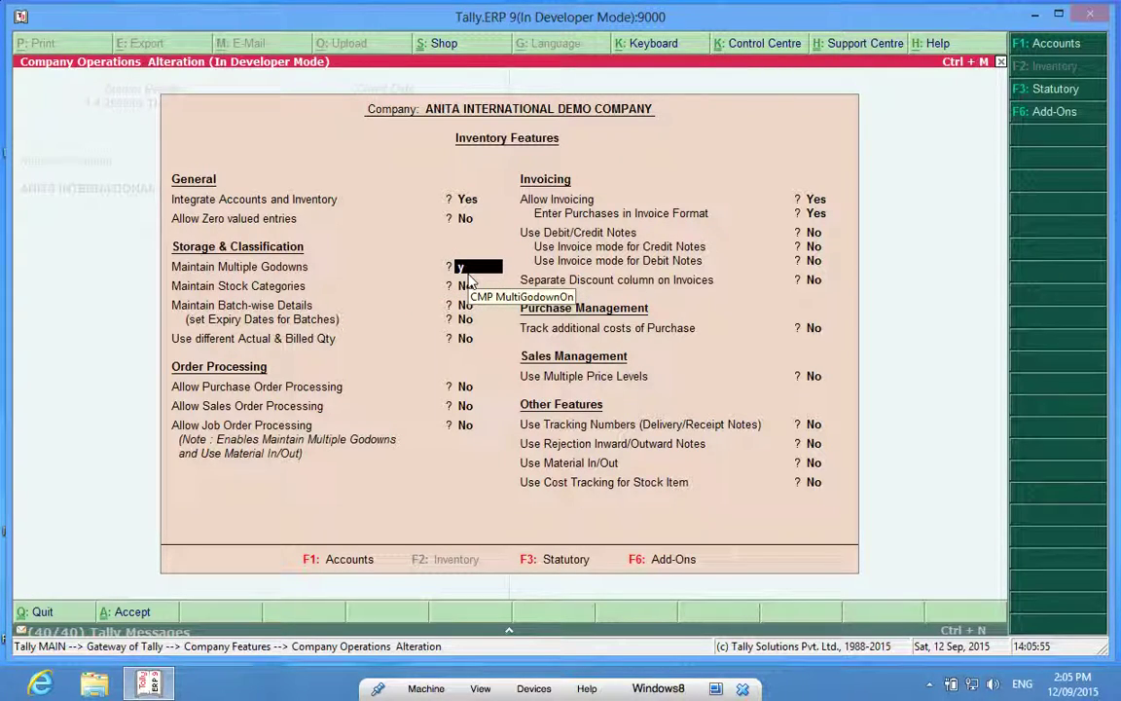
pyautogui.write('es')
pyautogui.press('Return')
pyautogui.press('Return')
pyautogui.press('Return')
pyautogui.press('Return')
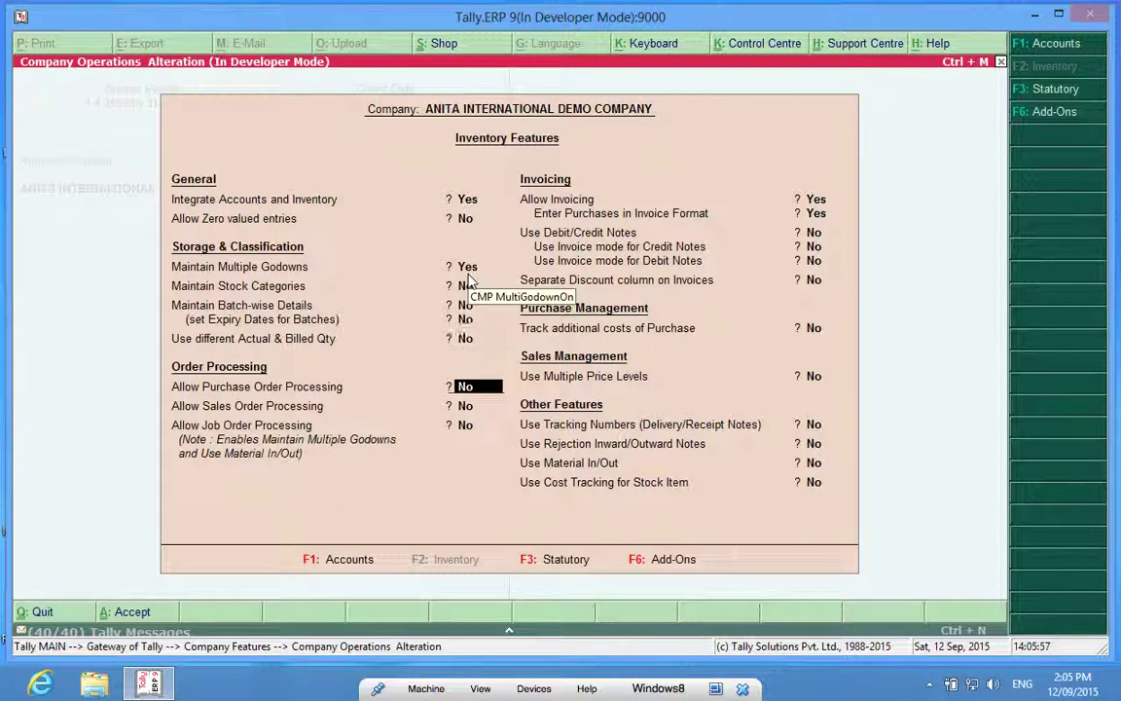
pyautogui.press('Return')
pyautogui.press('Return')
pyautogui.press('Return')
pyautogui.press('Return')
pyautogui.press('Return')
pyautogui.press('Return')
pyautogui.press('Return')
pyautogui.press('Return')
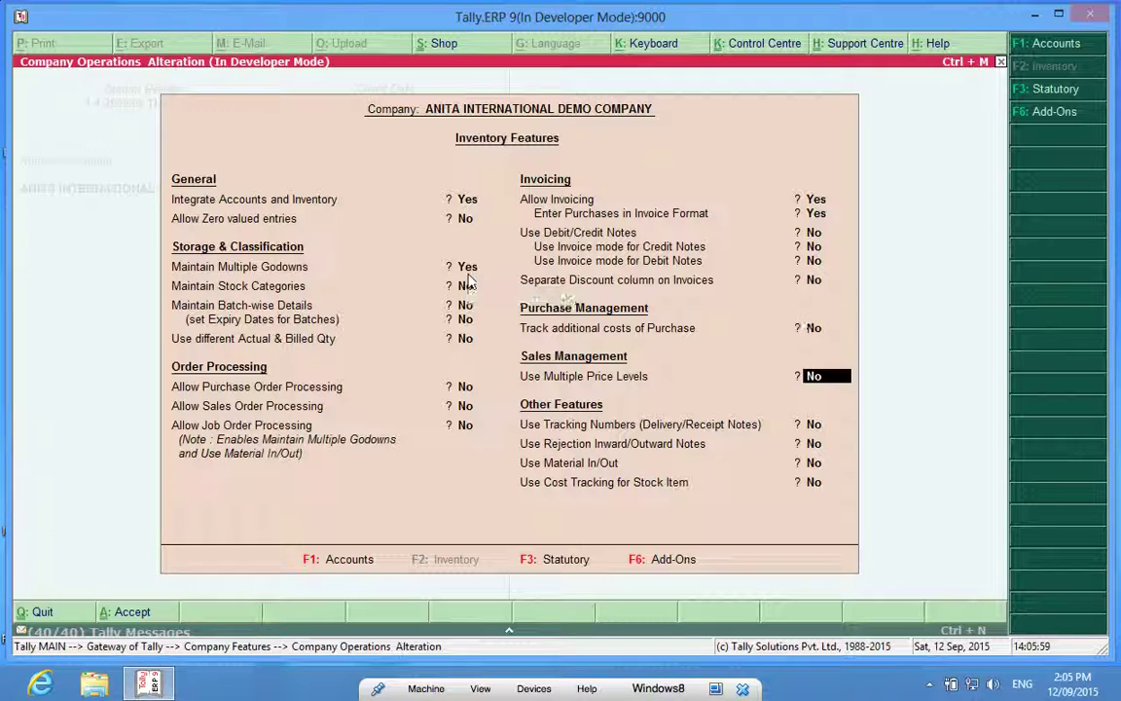
pyautogui.press('Return')
pyautogui.press('Return')
pyautogui.press('Return')
pyautogui.press('Return')
pyautogui.press('Return')
pyautogui.press('Return')
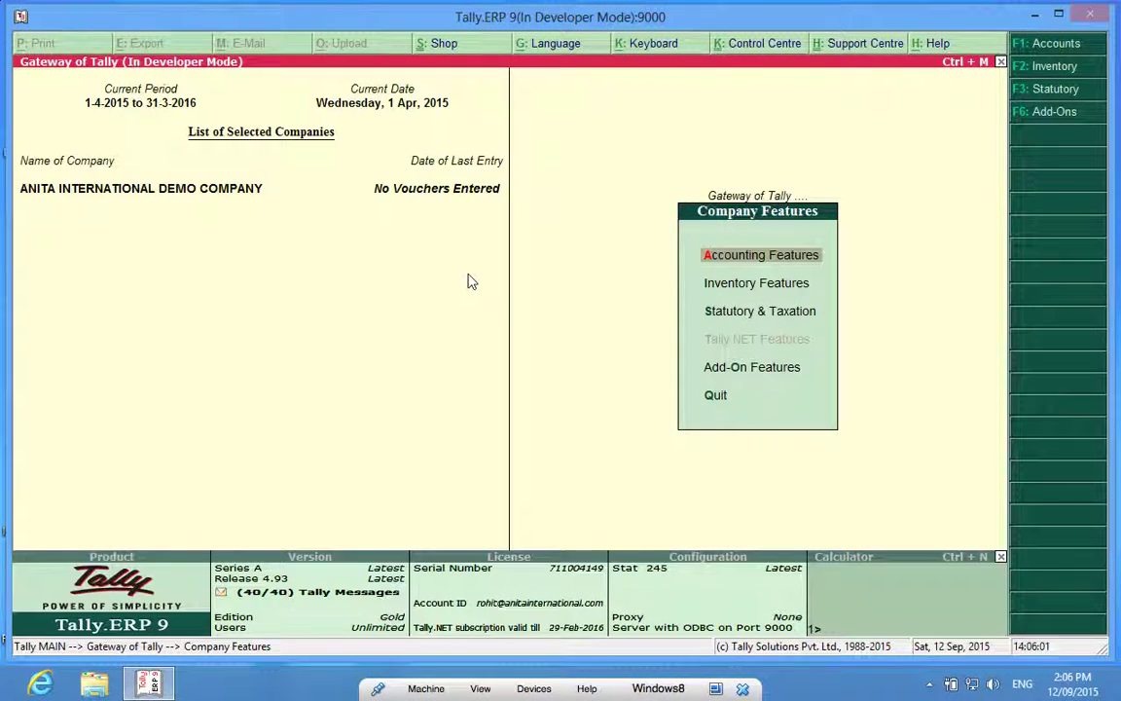
# Go to Inventory Info > Godowns and start creating a single godown
pyautogui.press('Escape')
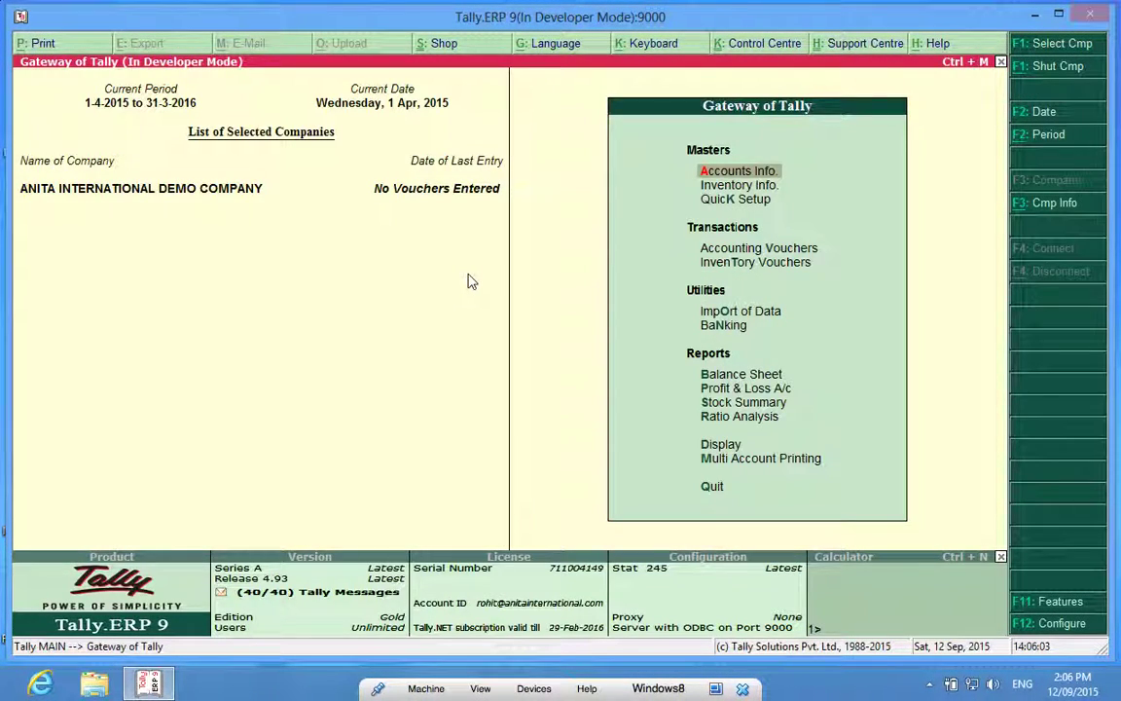
pyautogui.press('Down')
pyautogui.press('Return')
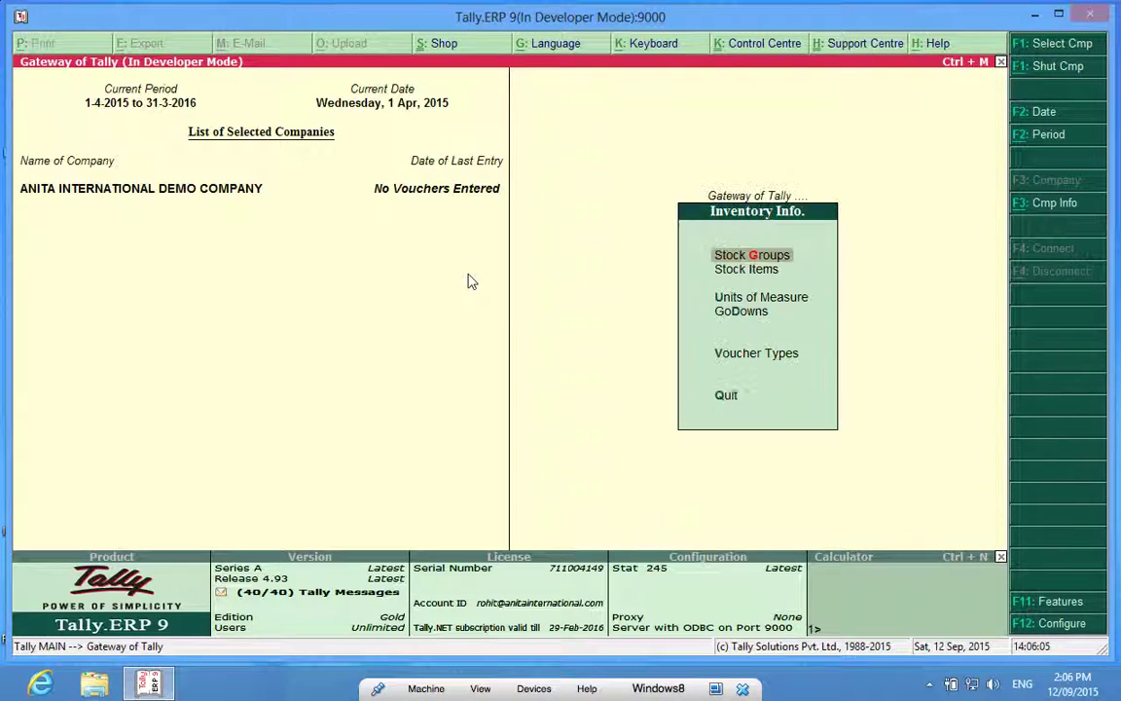
pyautogui.press('Down')
pyautogui.press('Down')
pyautogui.press('Down')
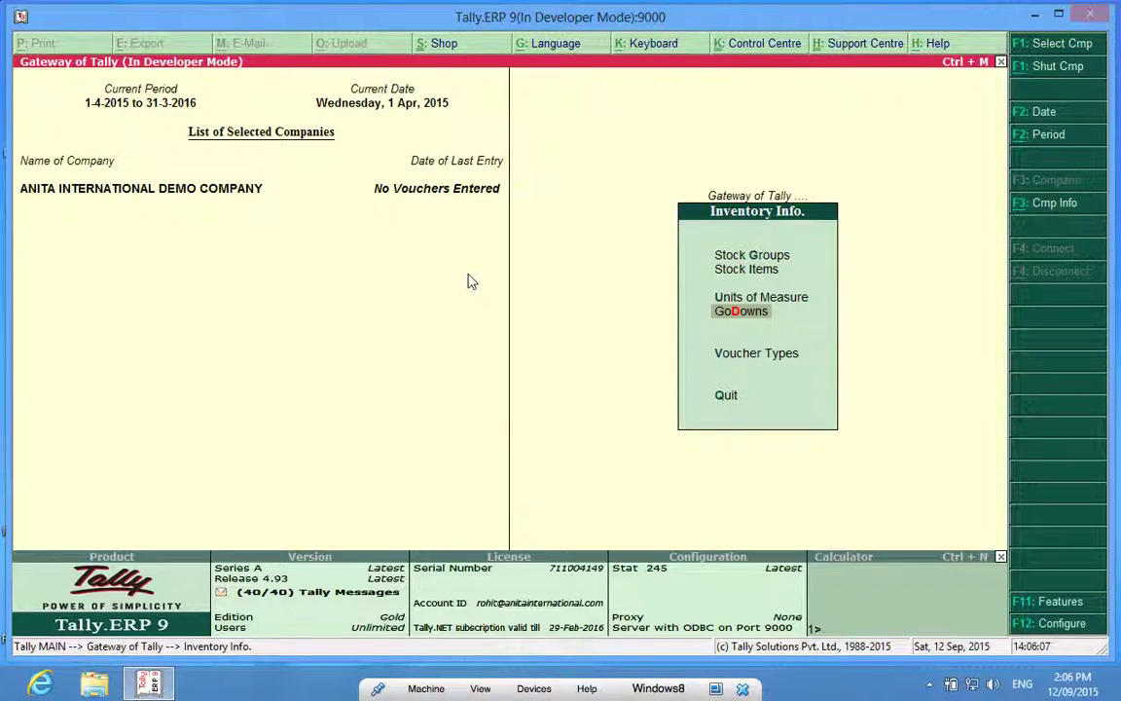
pyautogui.press('Return')
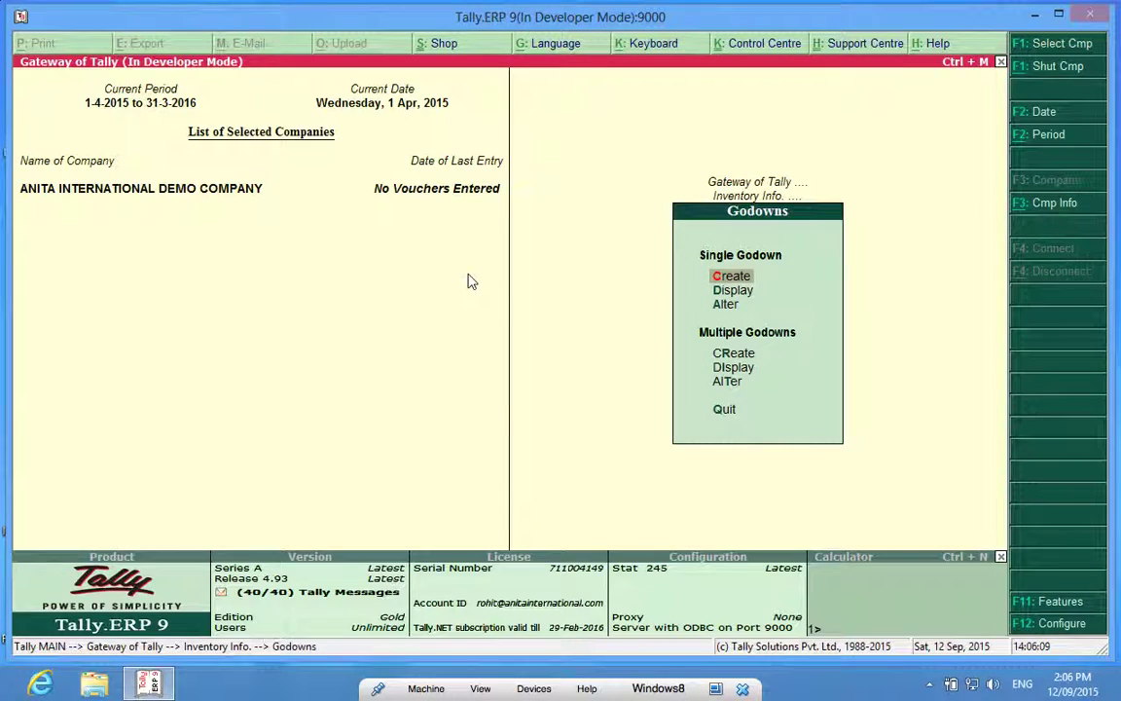
pyautogui.press('Return')
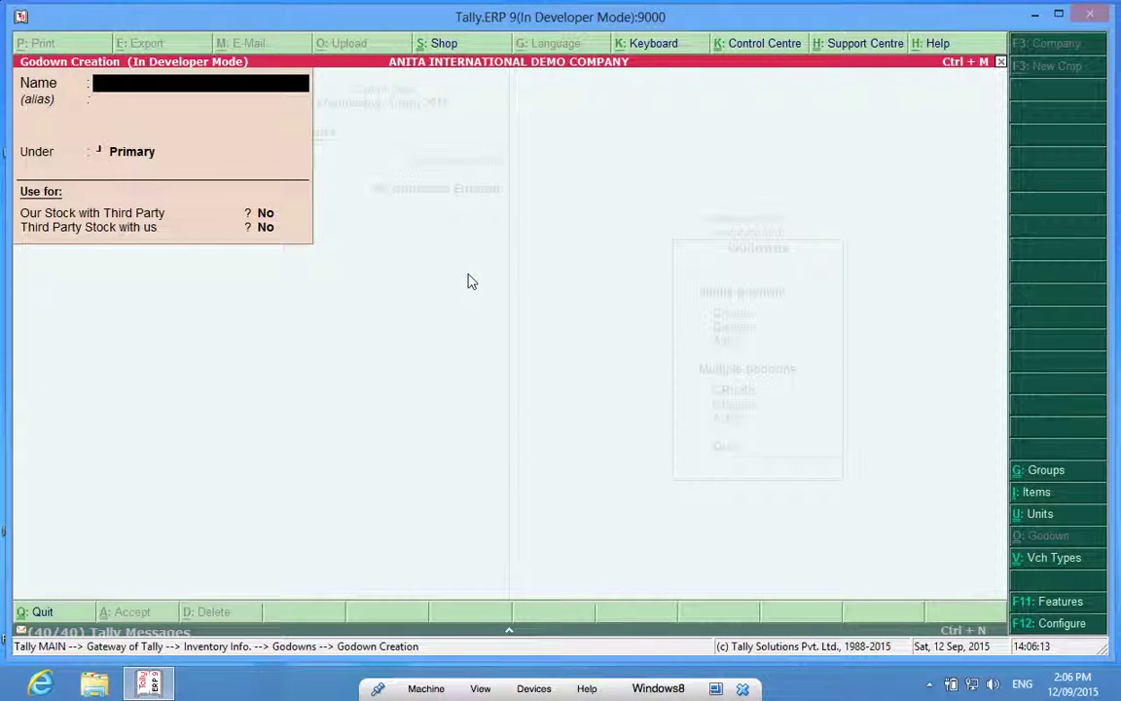
# Create godowns named Godown 1 and Godown 2, then quit the creation screen
pyautogui.write('Godown')
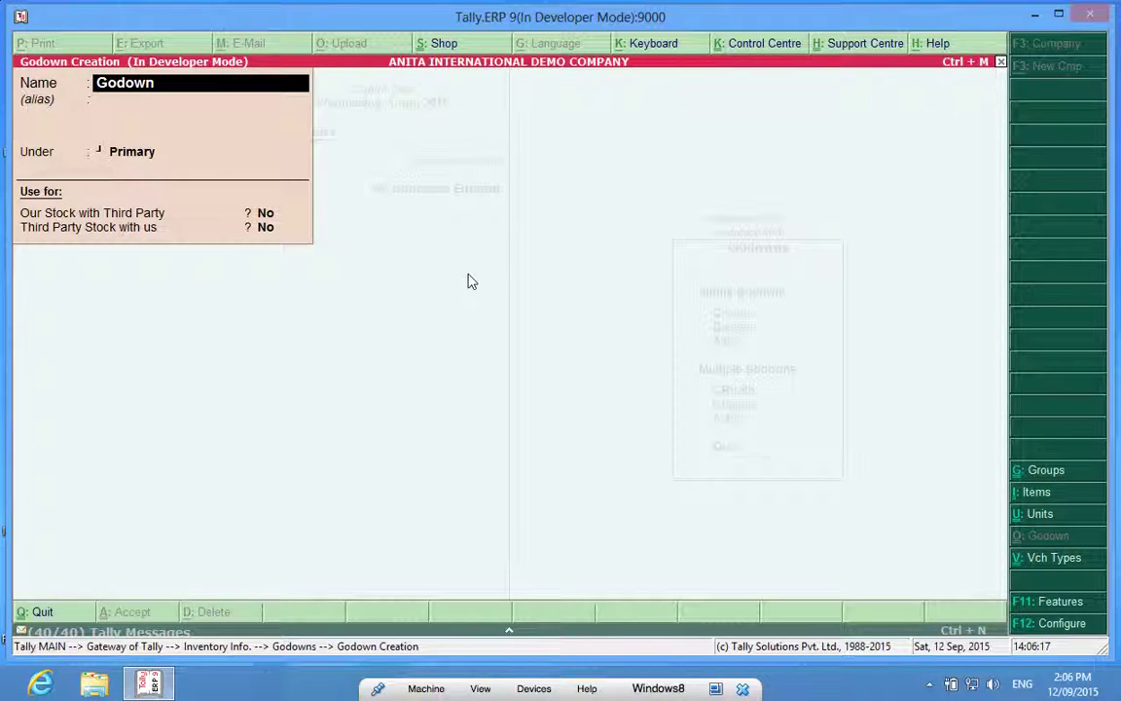
pyautogui.write(' 1')
pyautogui.press('Return')
pyautogui.press('Return')
pyautogui.press('Return')
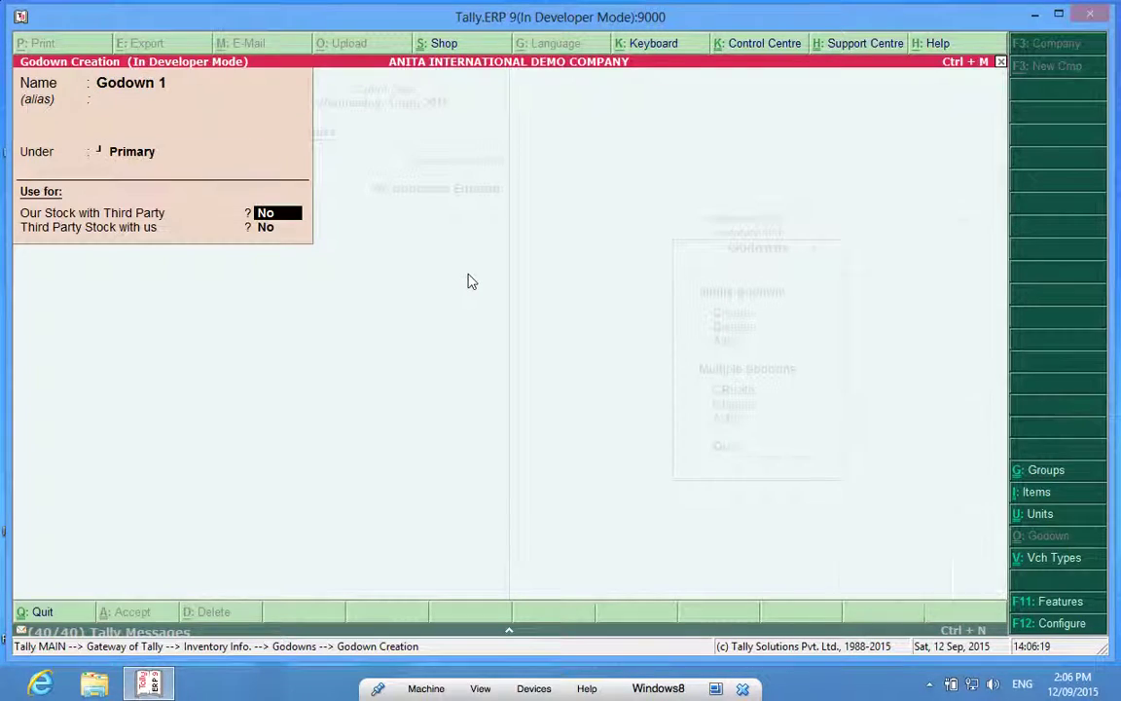
pyautogui.press('Return')
pyautogui.press('Return')
pyautogui.press('Return')
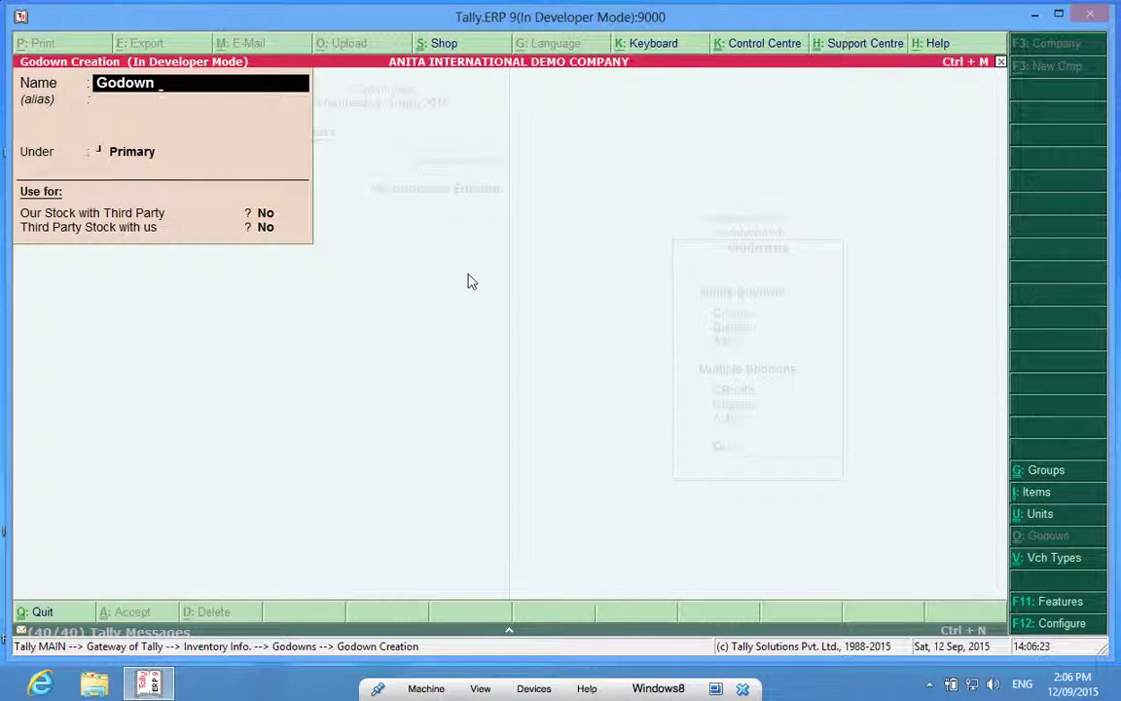
pyautogui.write('2')
pyautogui.press('Return')
pyautogui.press('Return')
pyautogui.press('Return')
pyautogui.press('Return')
pyautogui.press('Return')
pyautogui.press('Return')
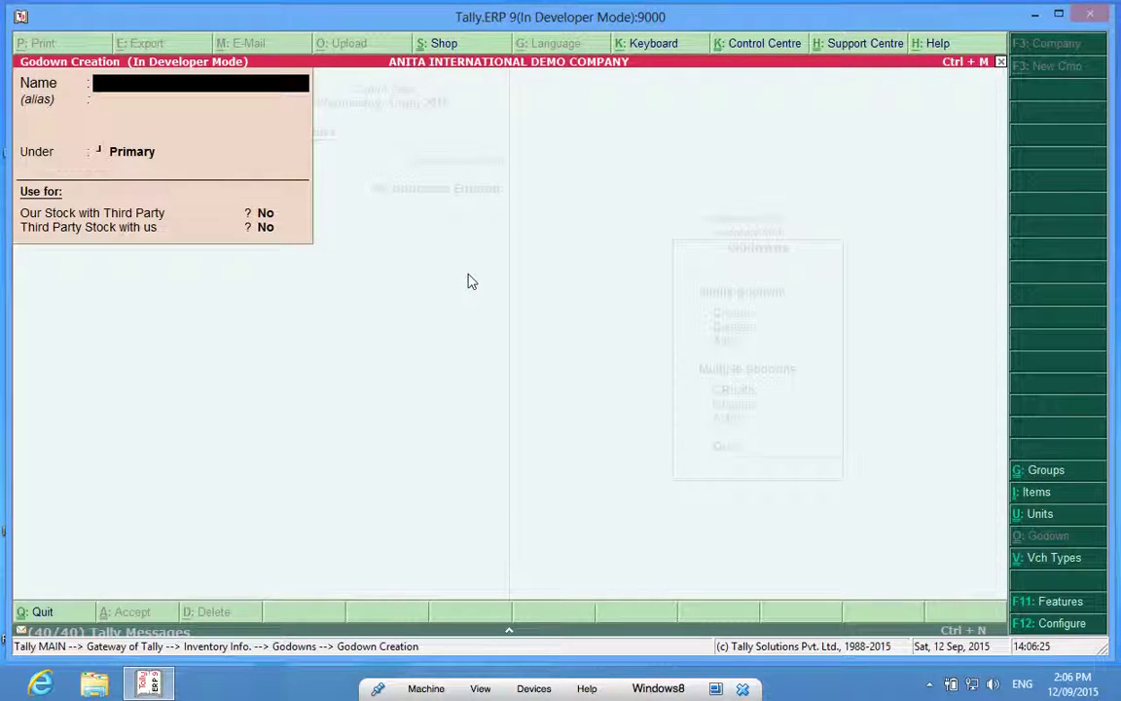
pyautogui.press('Escape')
pyautogui.press('Return')
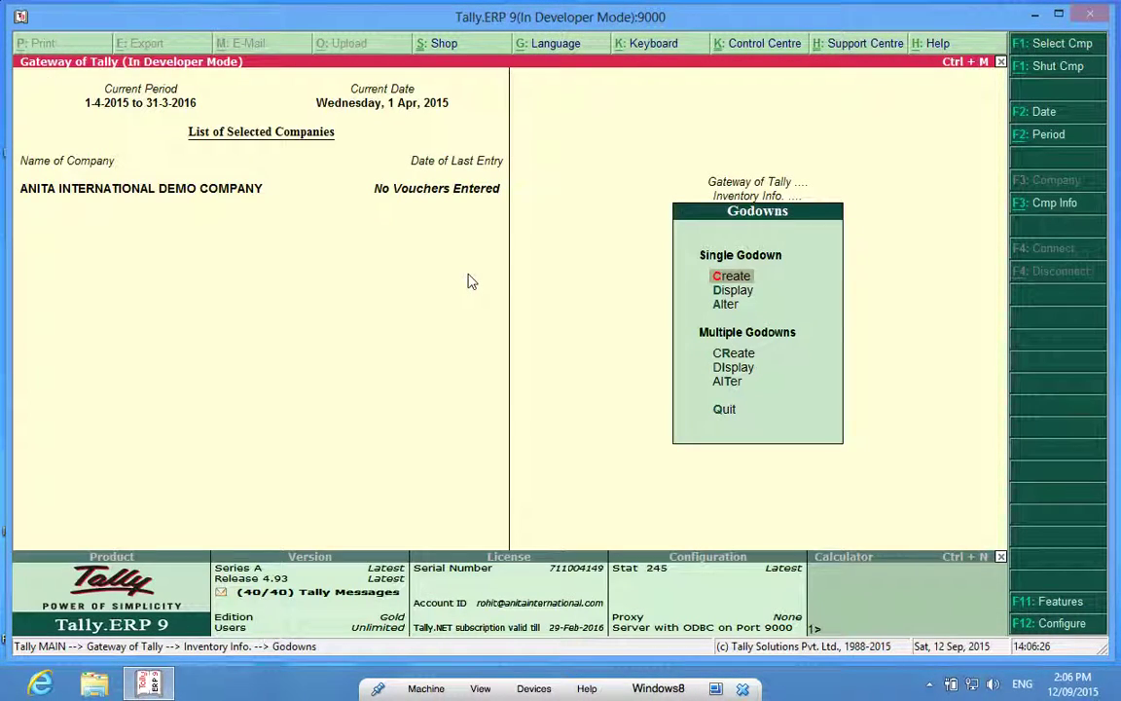
# Open Item 1 for alteration under Inventory Info > Stock Items > Alter
pyautogui.press('Escape')
pyautogui.press('Escape')
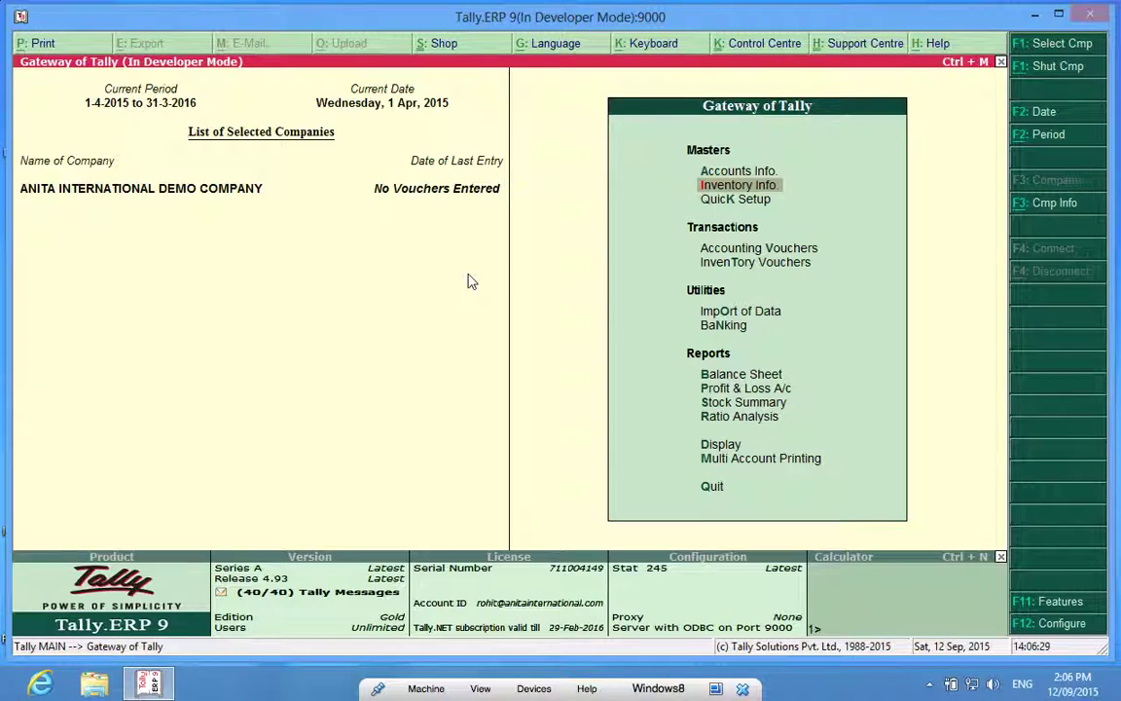
pyautogui.press('Down')
pyautogui.press('Down')
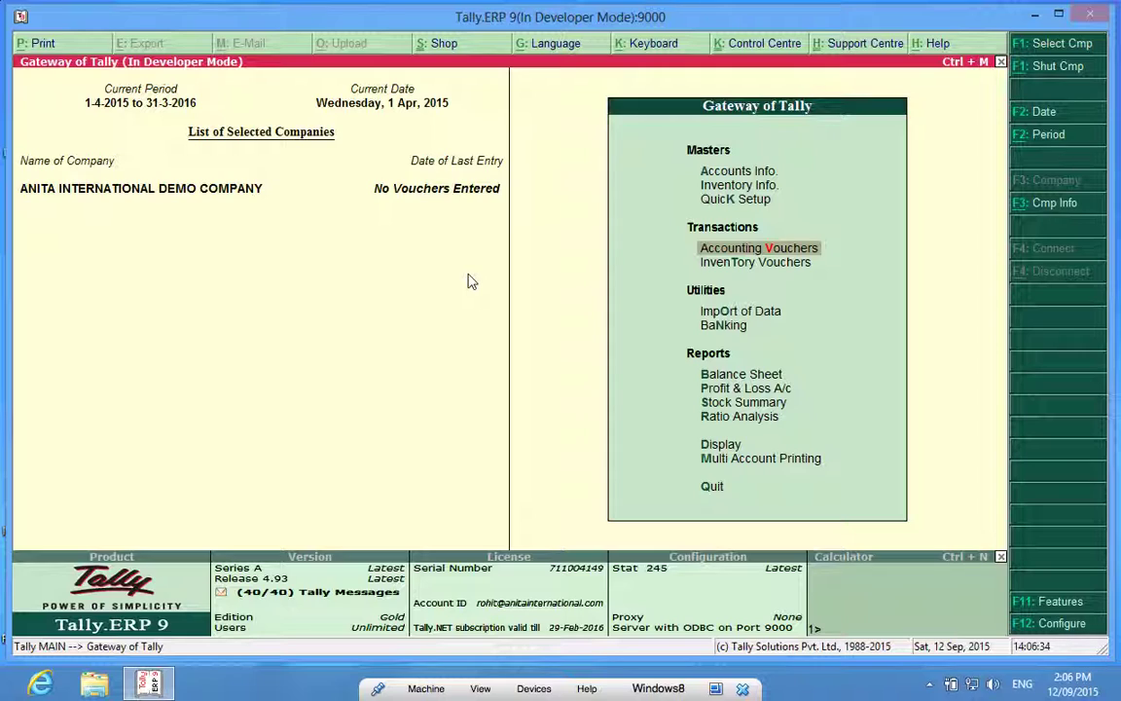
pyautogui.press('Up')
pyautogui.press('Up')
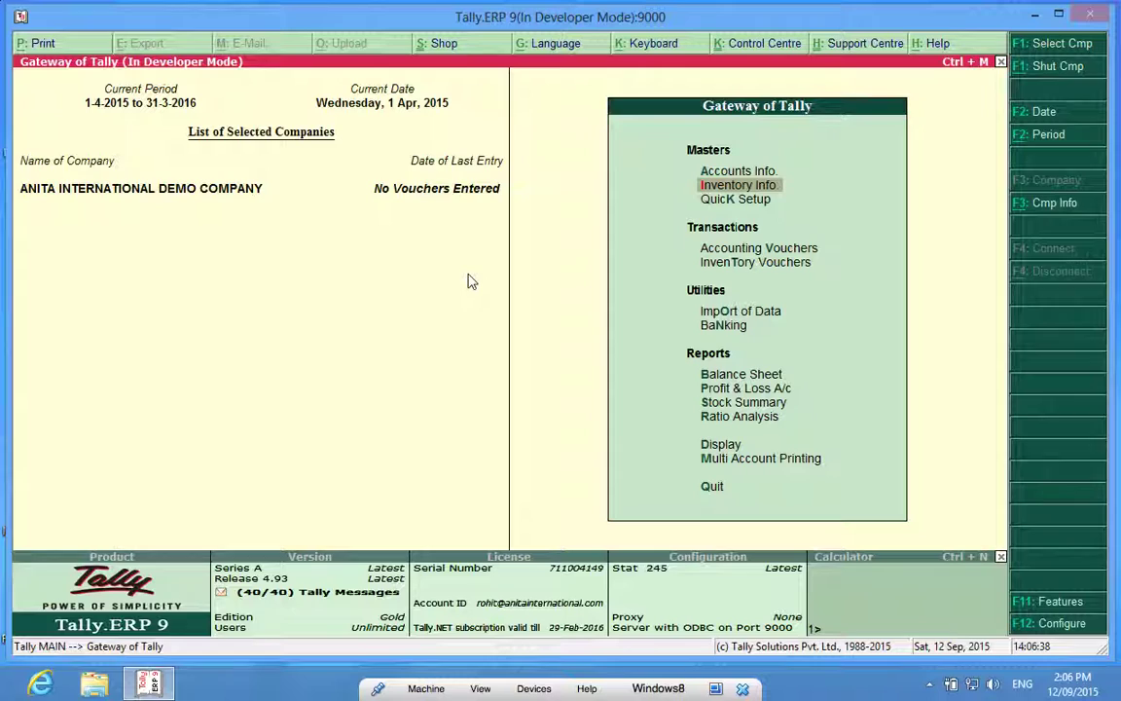
pyautogui.press('Return')
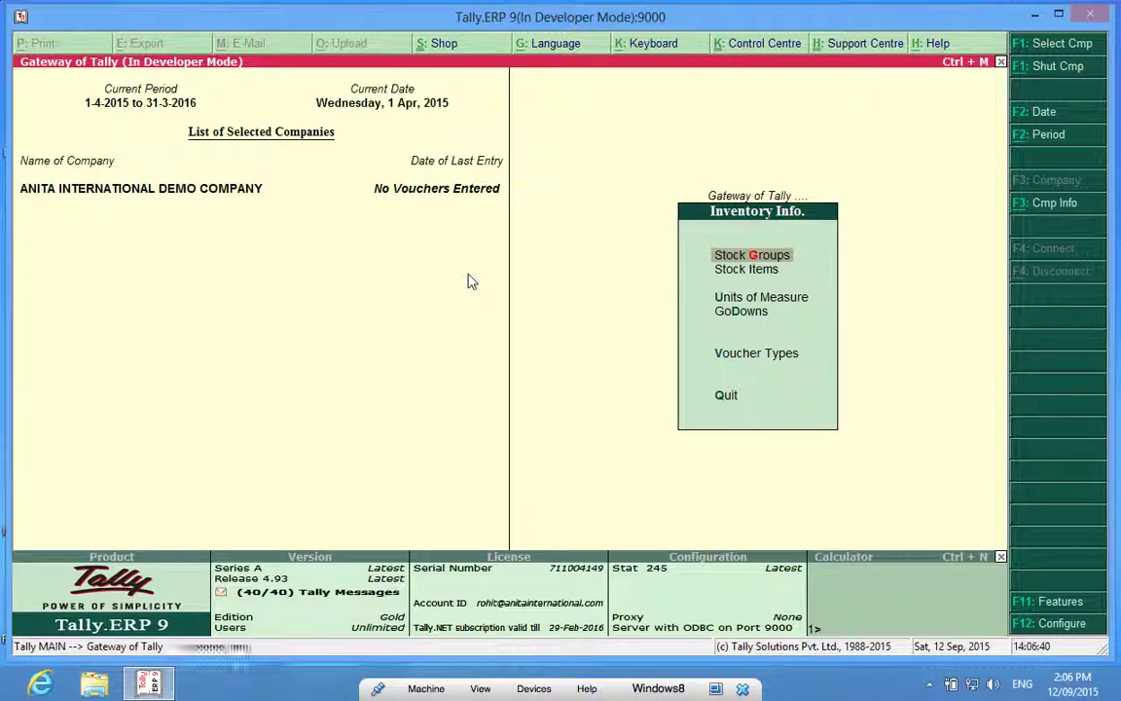
pyautogui.press('Down')
pyautogui.press('Down')
pyautogui.press('Up')
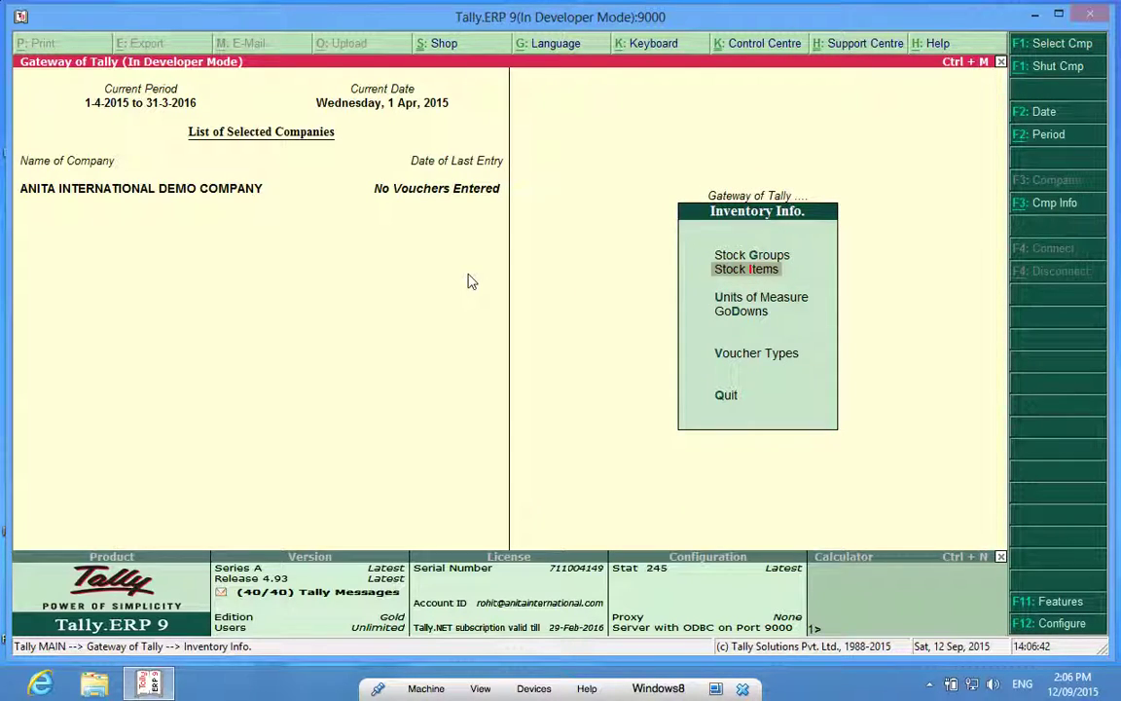
pyautogui.press('Return')
pyautogui.press('Down')
pyautogui.press('Down')
pyautogui.press('Return')
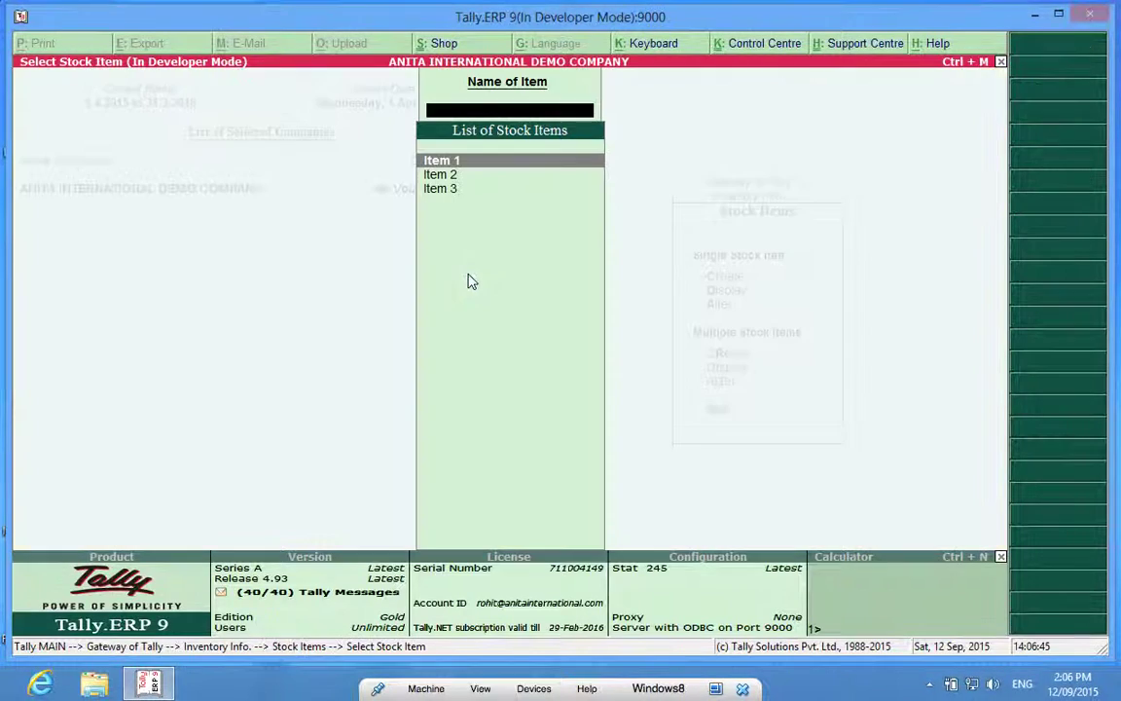
pyautogui.press('Return')
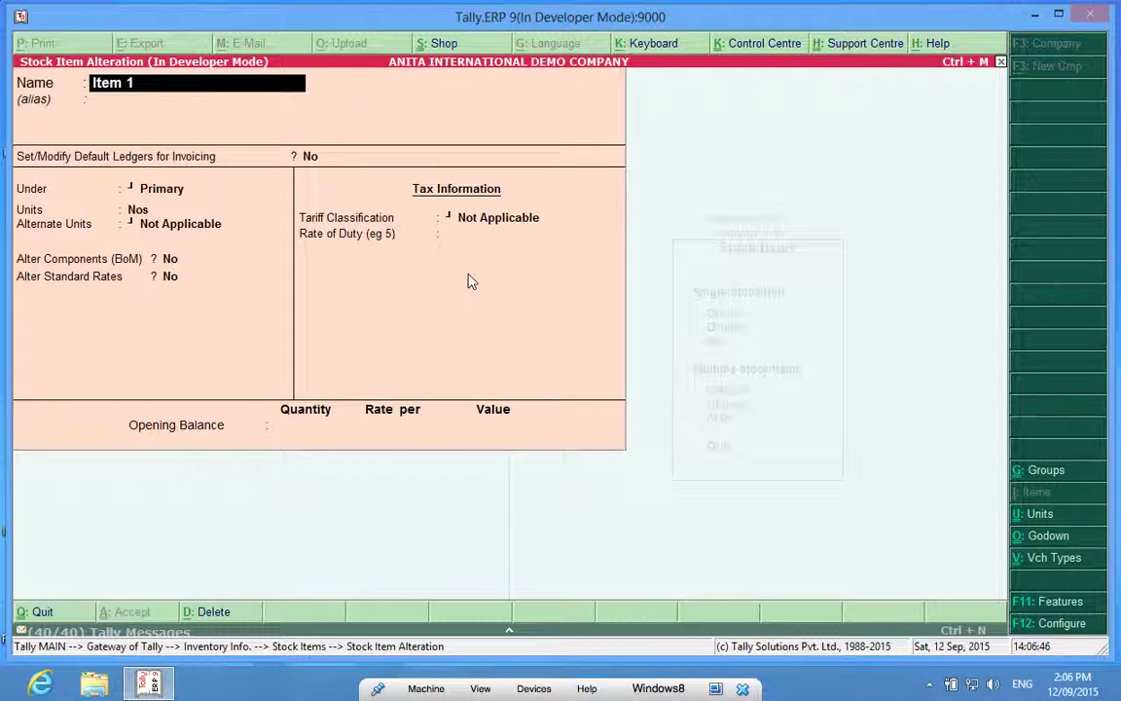
# Enter an opening balance quantity of 100 Nos for Item 1
pyautogui.press('Return')
pyautogui.press('Return')
pyautogui.press('Return')
pyautogui.press('Return')
pyautogui.press('Return')
pyautogui.press('Return')
pyautogui.press('Return')
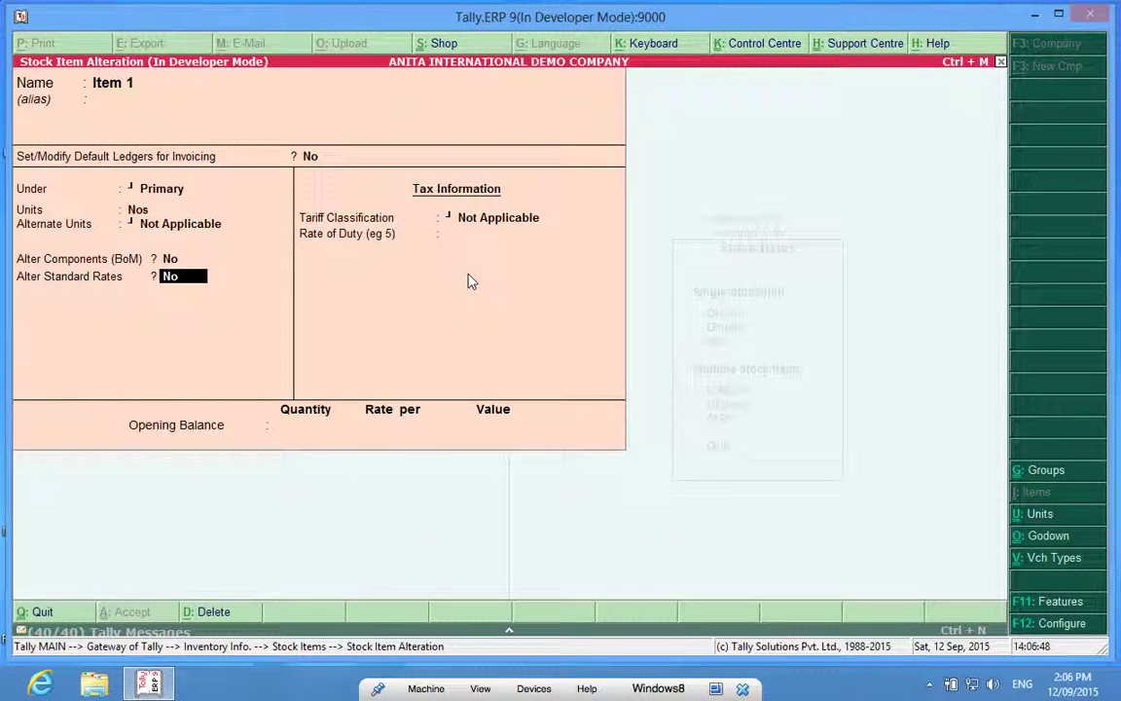
pyautogui.press('Return')
pyautogui.press('Return')
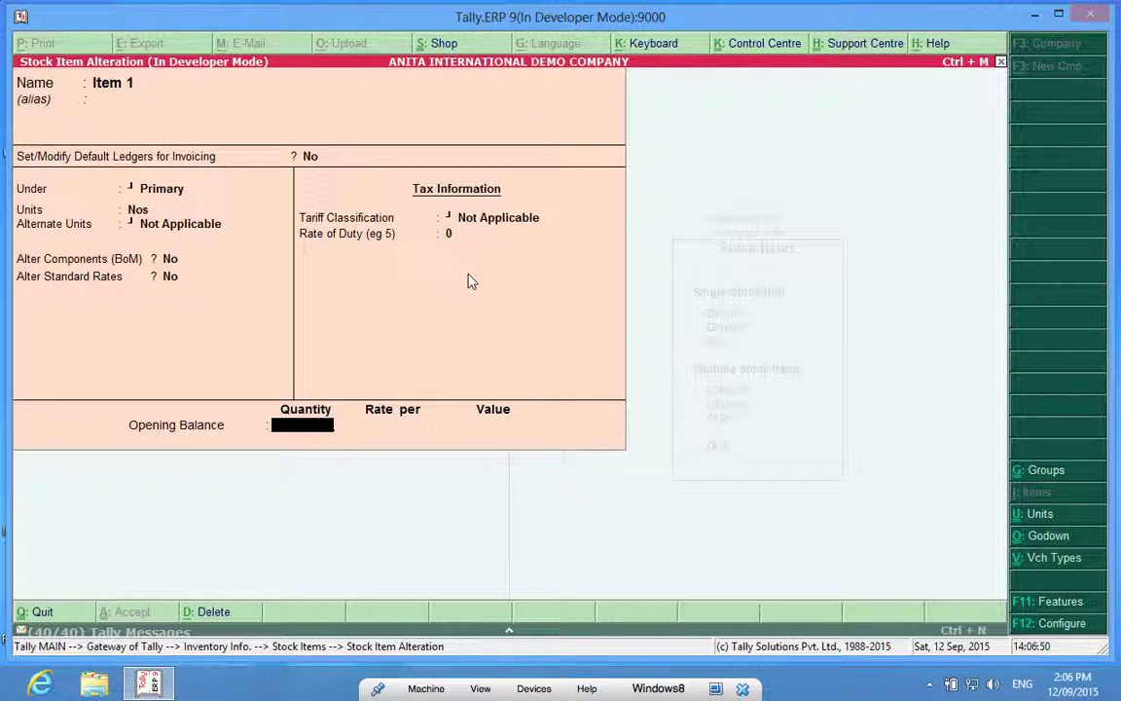
pyautogui.write('100')
pyautogui.press('Return')
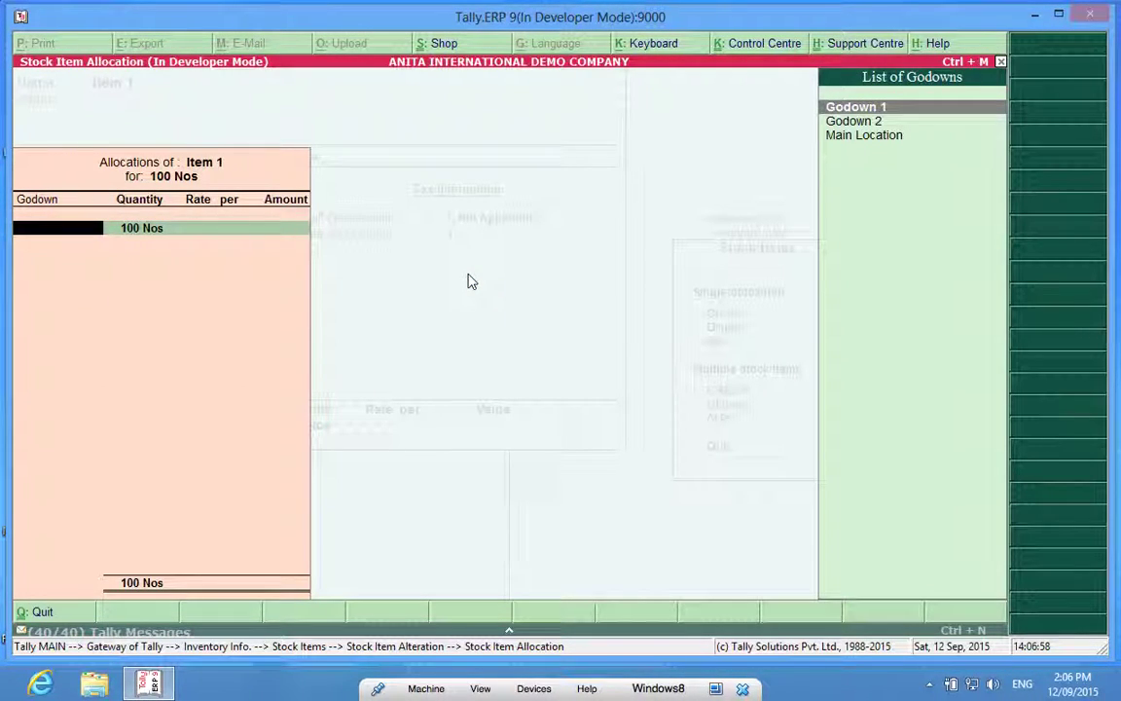
# Allocate 90 Nos of Item 1's opening stock to Godown 1 at rate 100
pyautogui.press('Return')
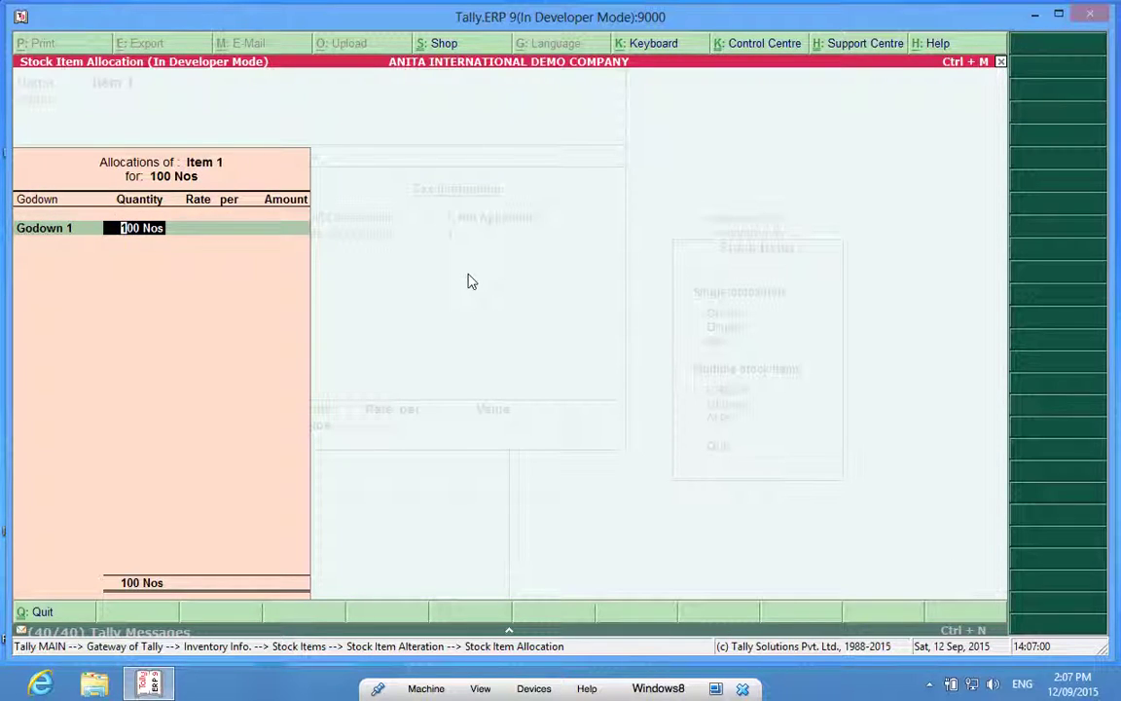
pyautogui.write('90')
pyautogui.press('Return')
pyautogui.write('10')
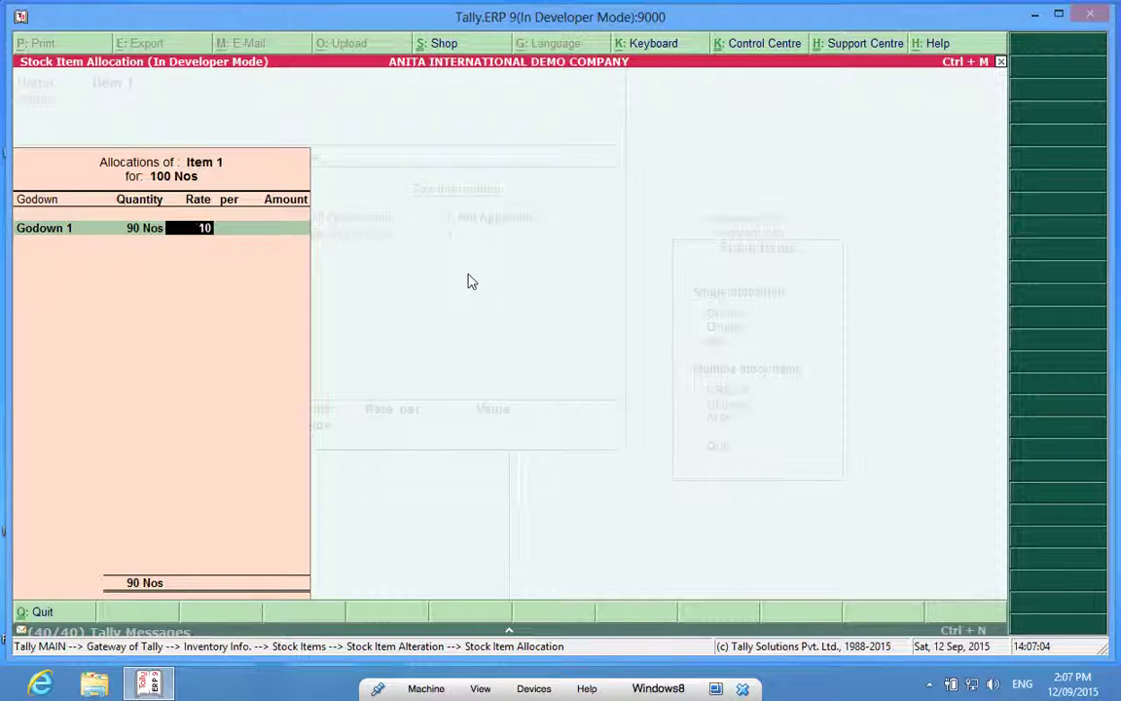
pyautogui.write('0')
pyautogui.press('Return')
# Allocate the remaining 10 Nos to Godown 2 at rate 100, save, and return to Gateway
pyautogui.press('Return')
pyautogui.press('Return')
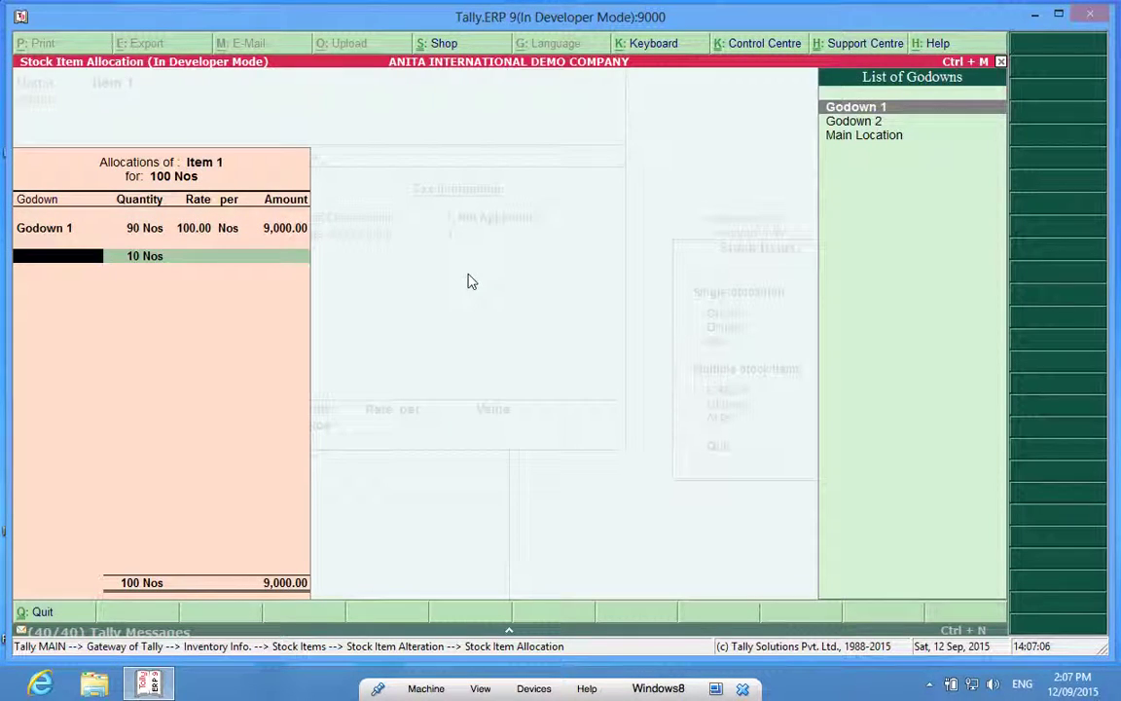
pyautogui.press('Down')
pyautogui.press('Return')
pyautogui.press('Return')
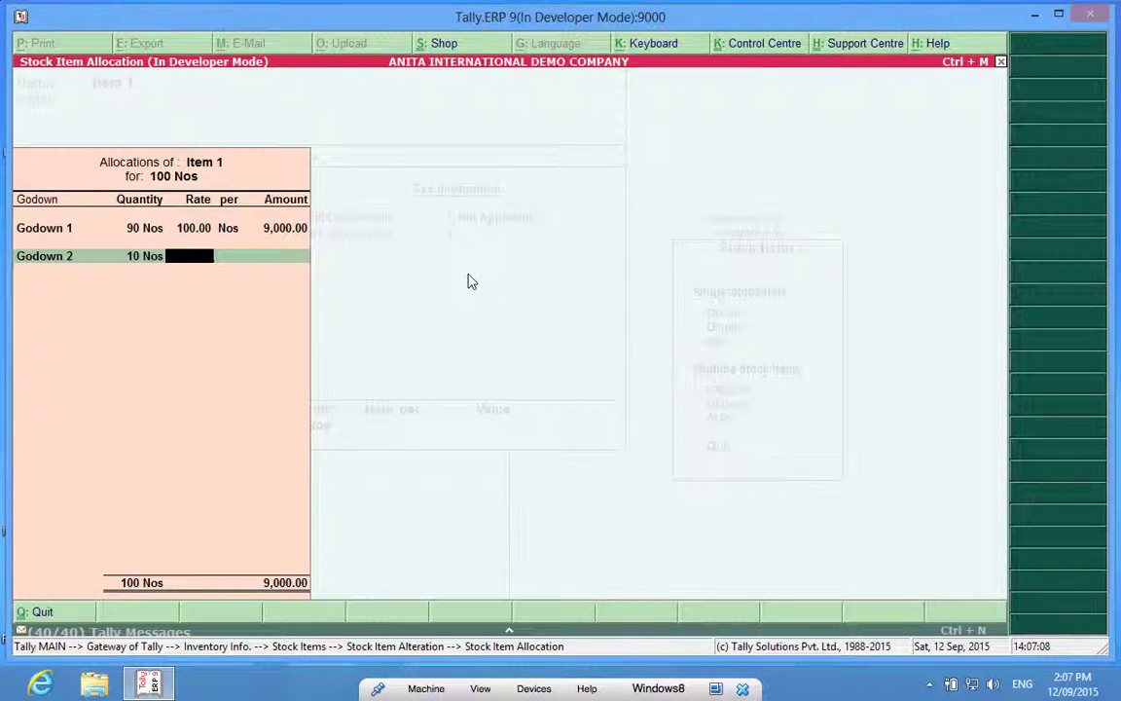
pyautogui.write('100')
pyautogui.press('Return')
pyautogui.press('Return')
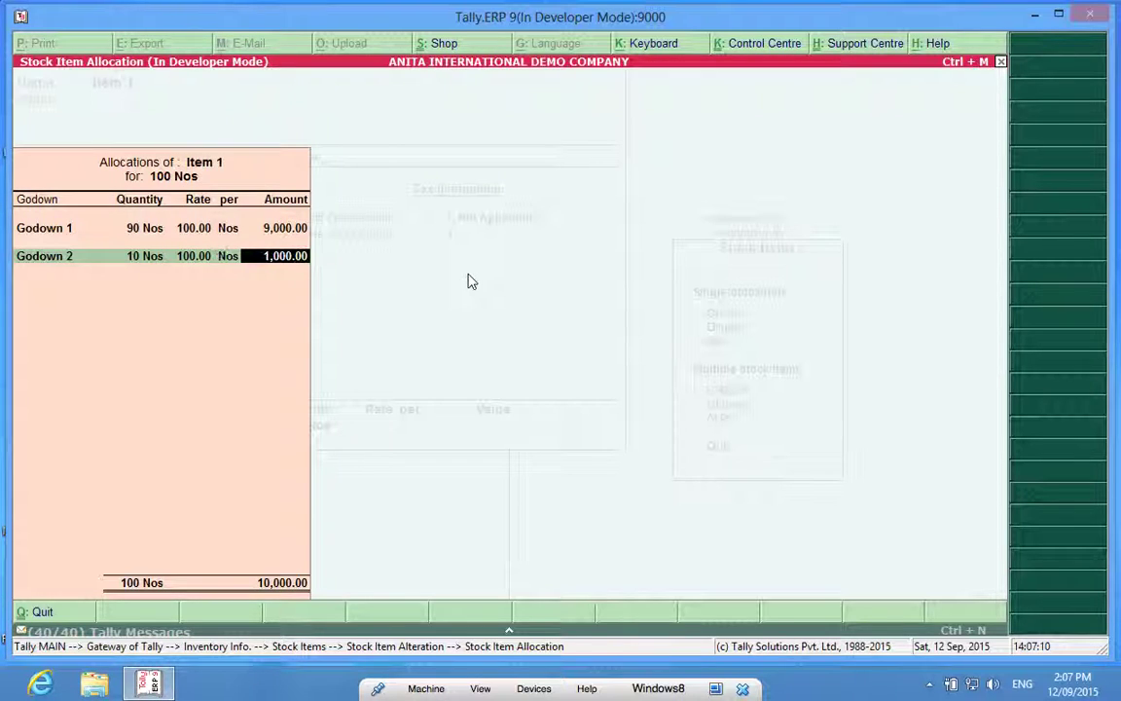
pyautogui.press('Return')
pyautogui.press('Return')
pyautogui.press('y')
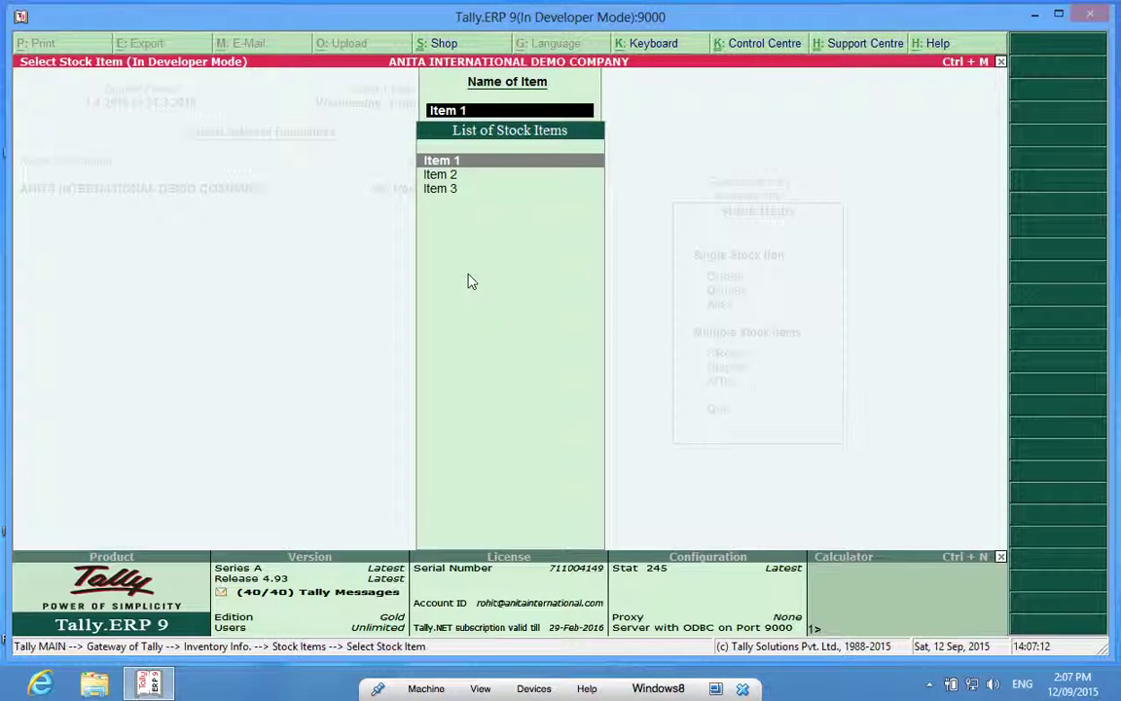
pyautogui.press('Escape')
pyautogui.press('Escape')
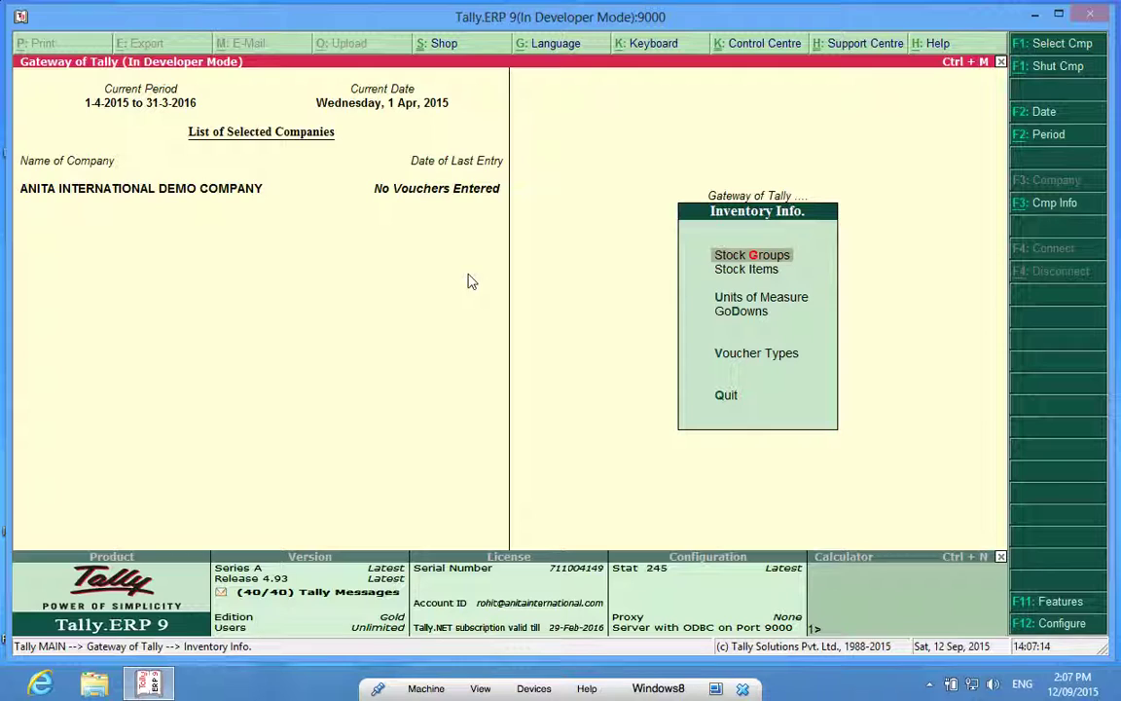
pyautogui.press('Escape')
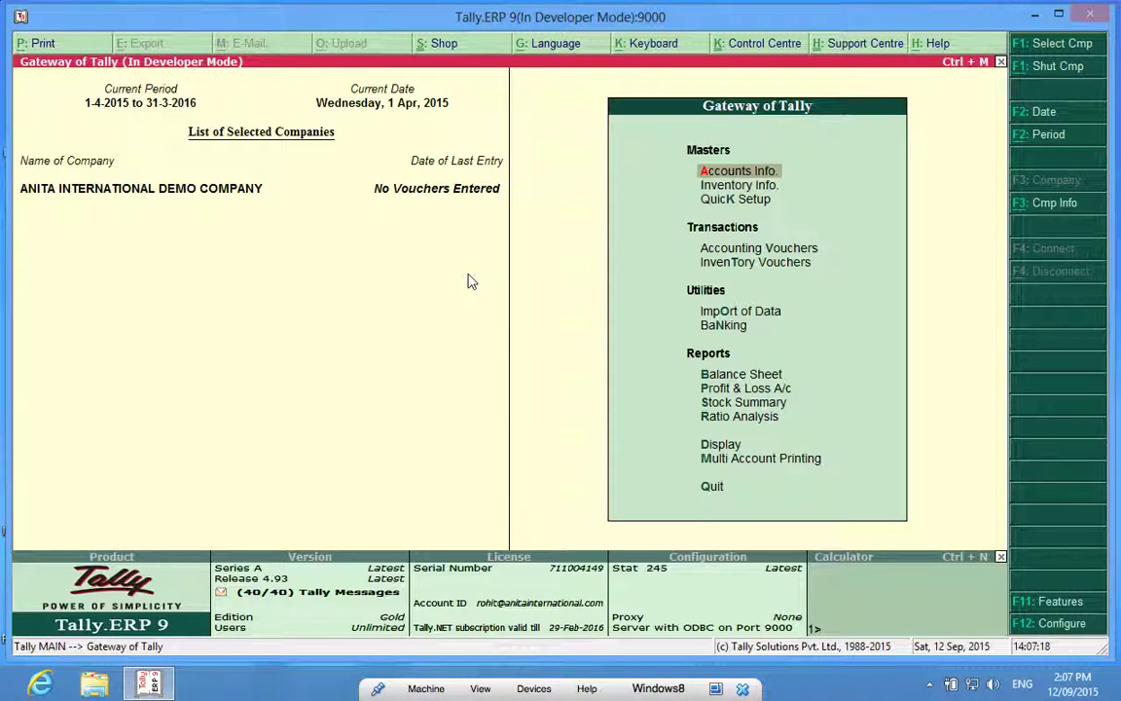
# Start a Purchase voucher with Supplier 1 as party and Item 2 as the stock item
pyautogui.press('Down')
pyautogui.press('Down')
pyautogui.press('Down')
pyautogui.press('Return')
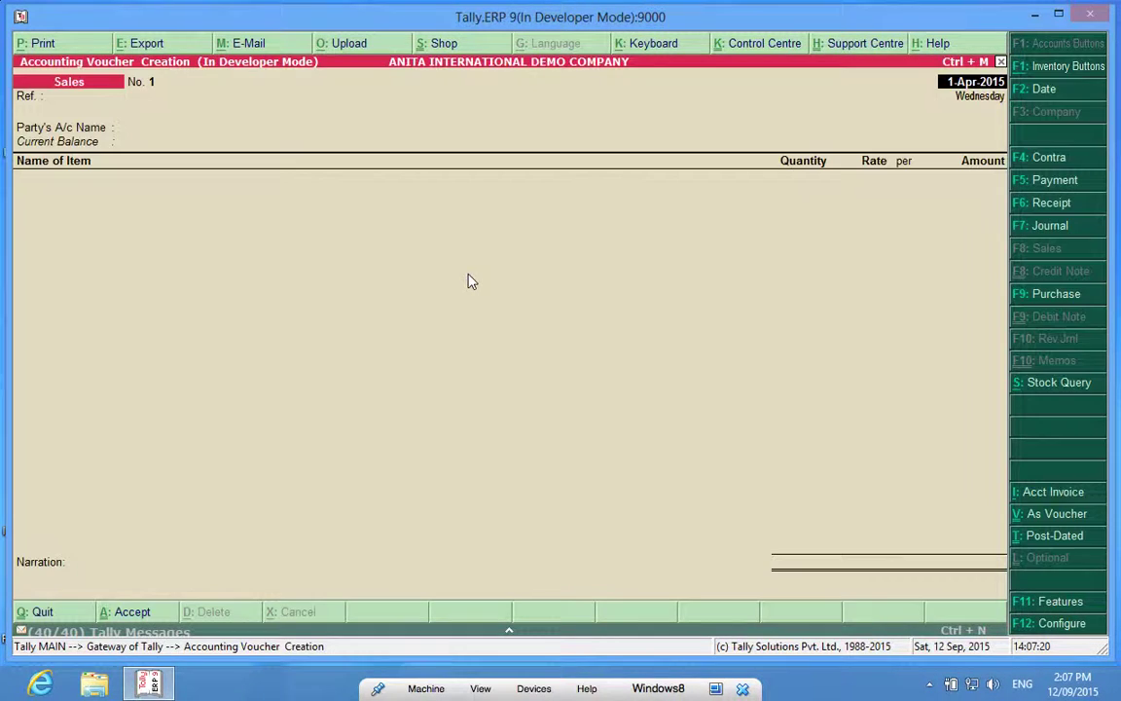
pyautogui.press('F9')
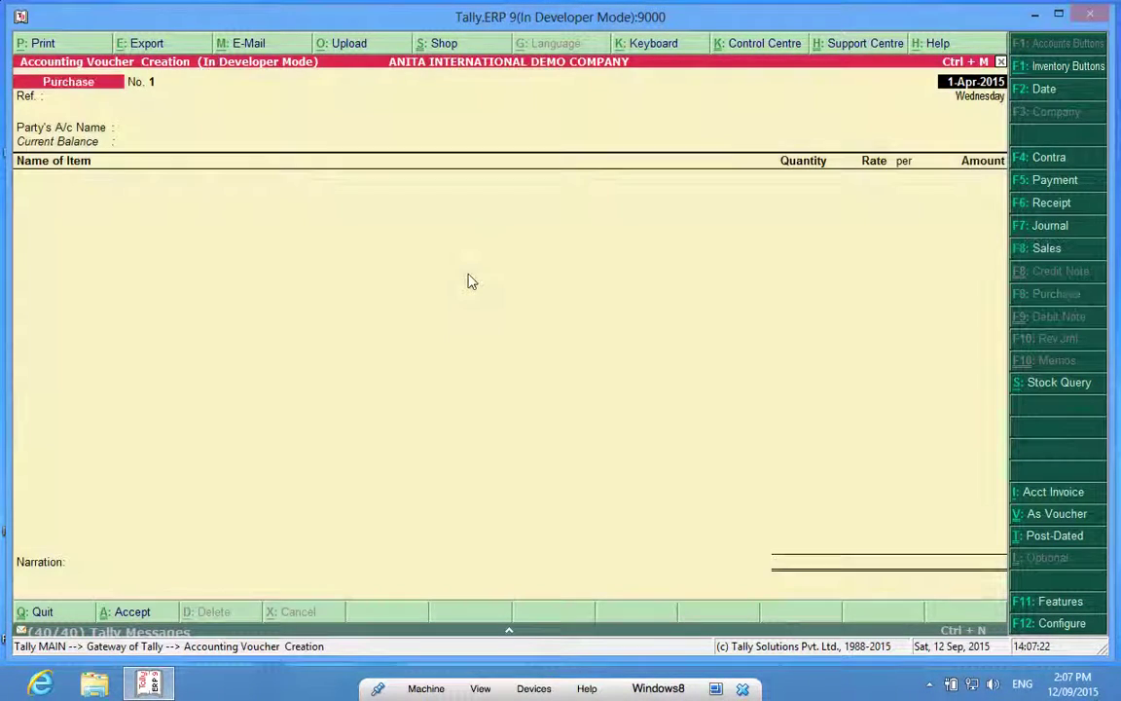
pyautogui.press('Down')
pyautogui.press('Down')
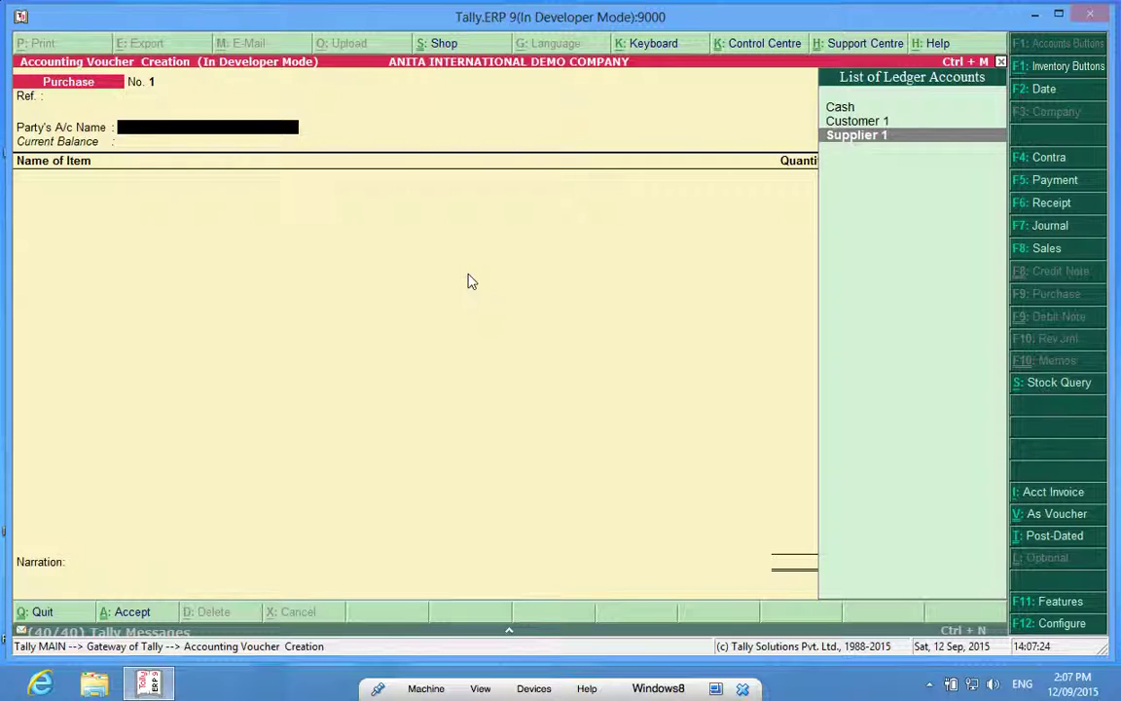
pyautogui.press('Return')
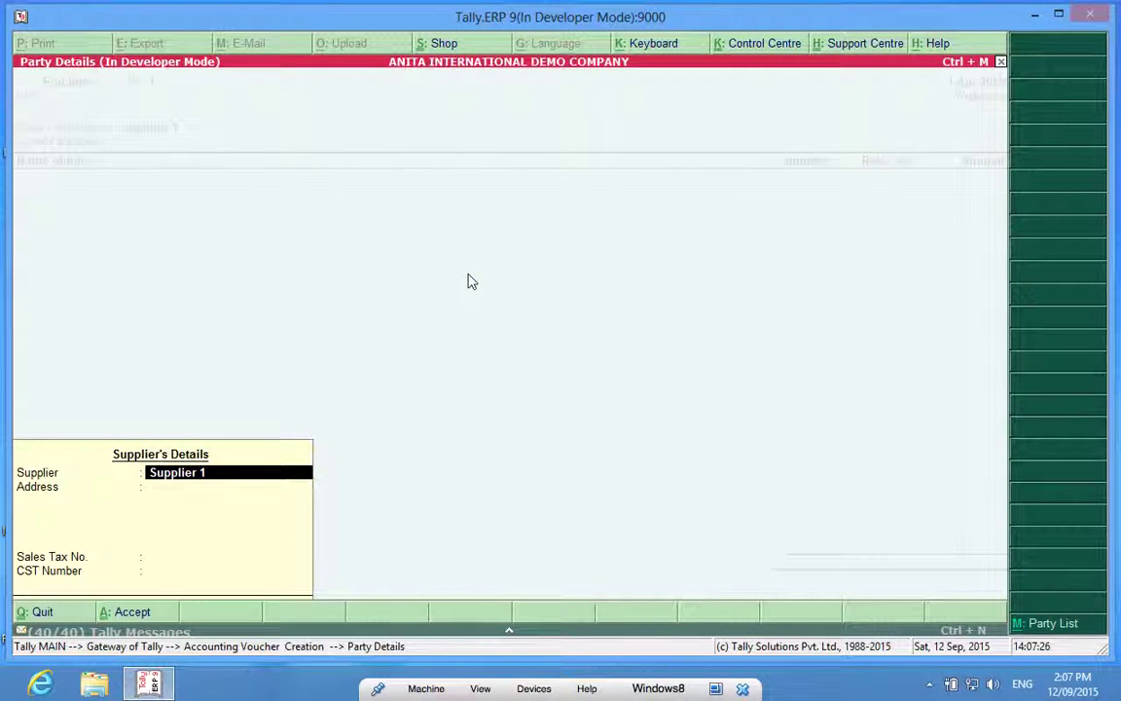
pyautogui.press('Return')
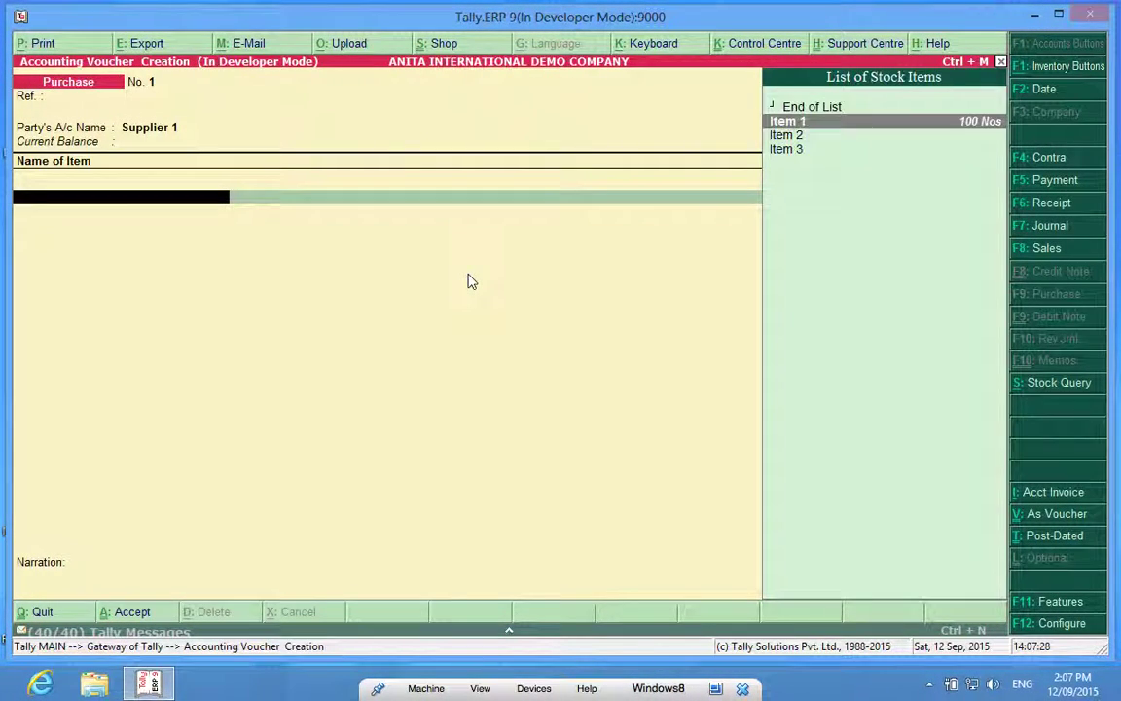
pyautogui.press('Down')
pyautogui.press('Return')
pyautogui.press('Return')
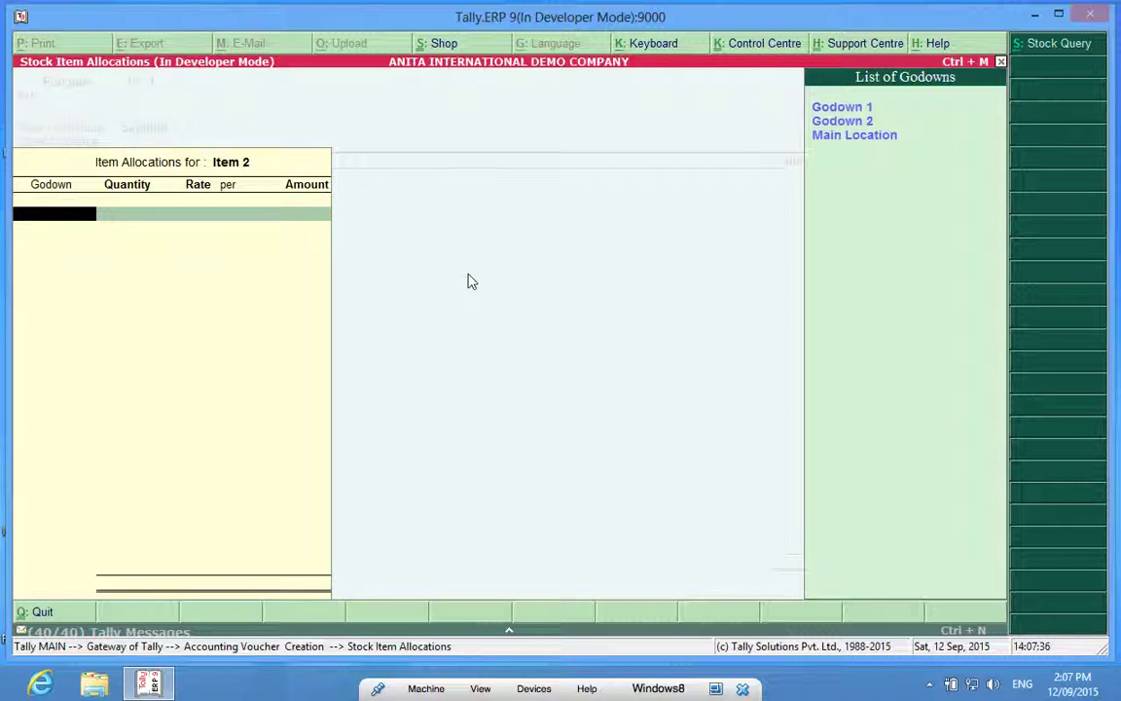
# Allocate 50 Nos of Item 2 to Godown 2 at 50.00, totalling 2,500.00
pyautogui.press('Down')
pyautogui.press('Return')
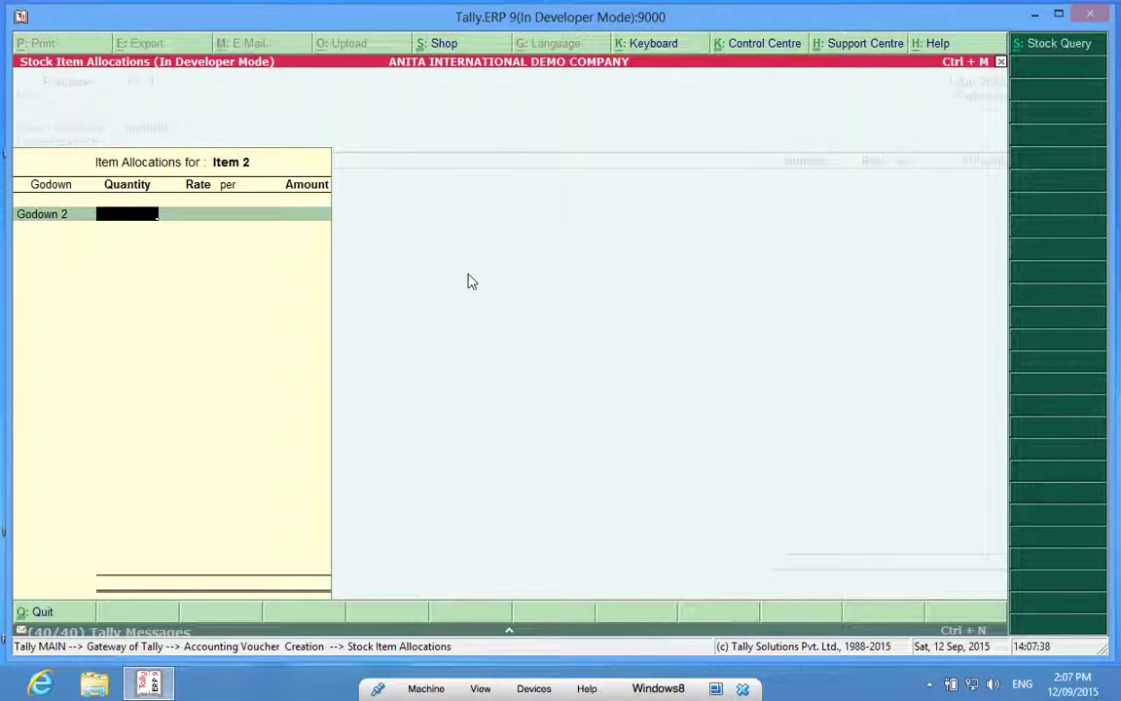
pyautogui.write('50')
pyautogui.press('Return')
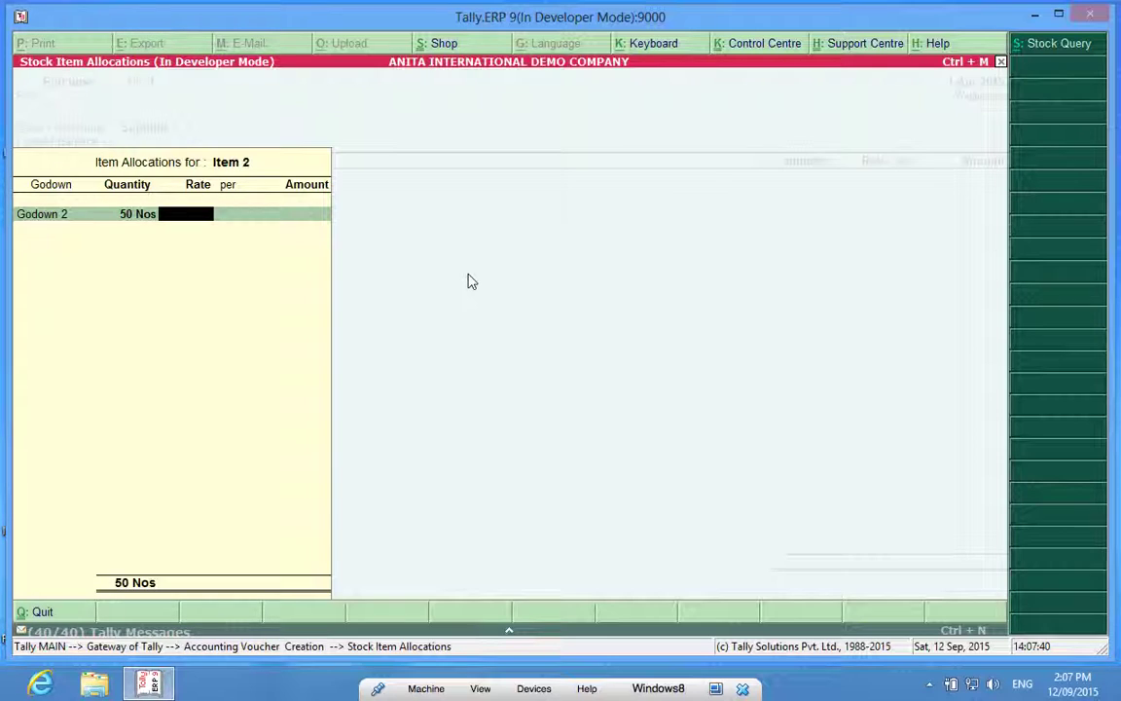
pyautogui.write('50')
pyautogui.press('Return')
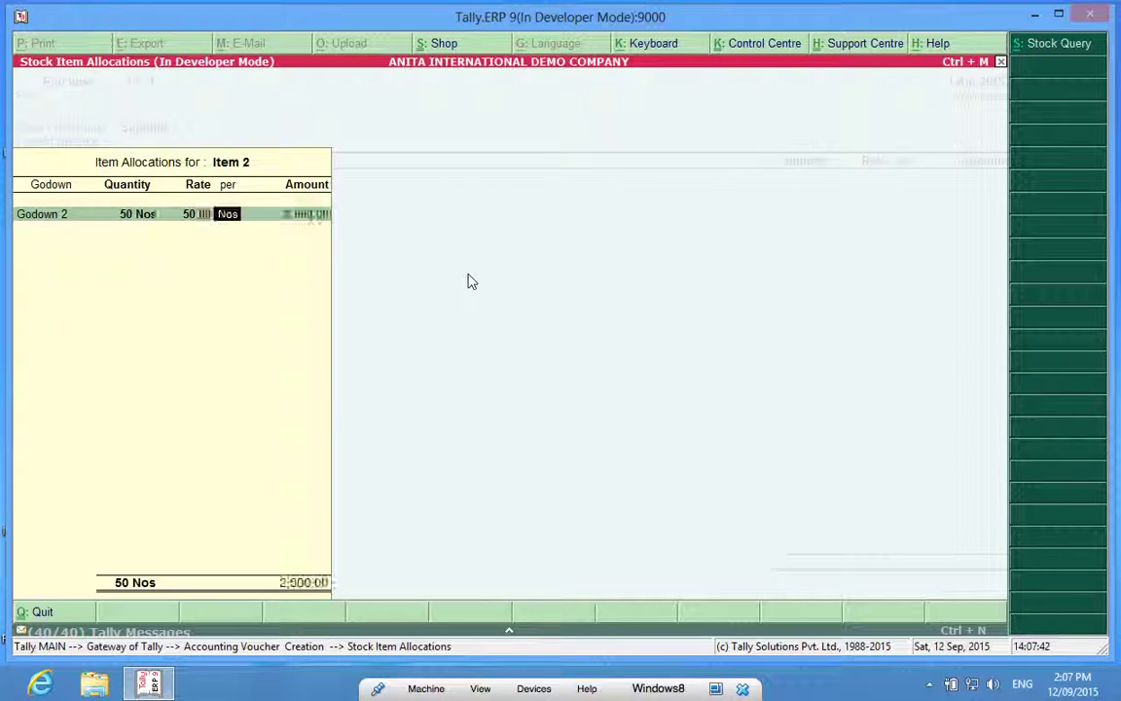
pyautogui.press('Return')
pyautogui.press('Return')
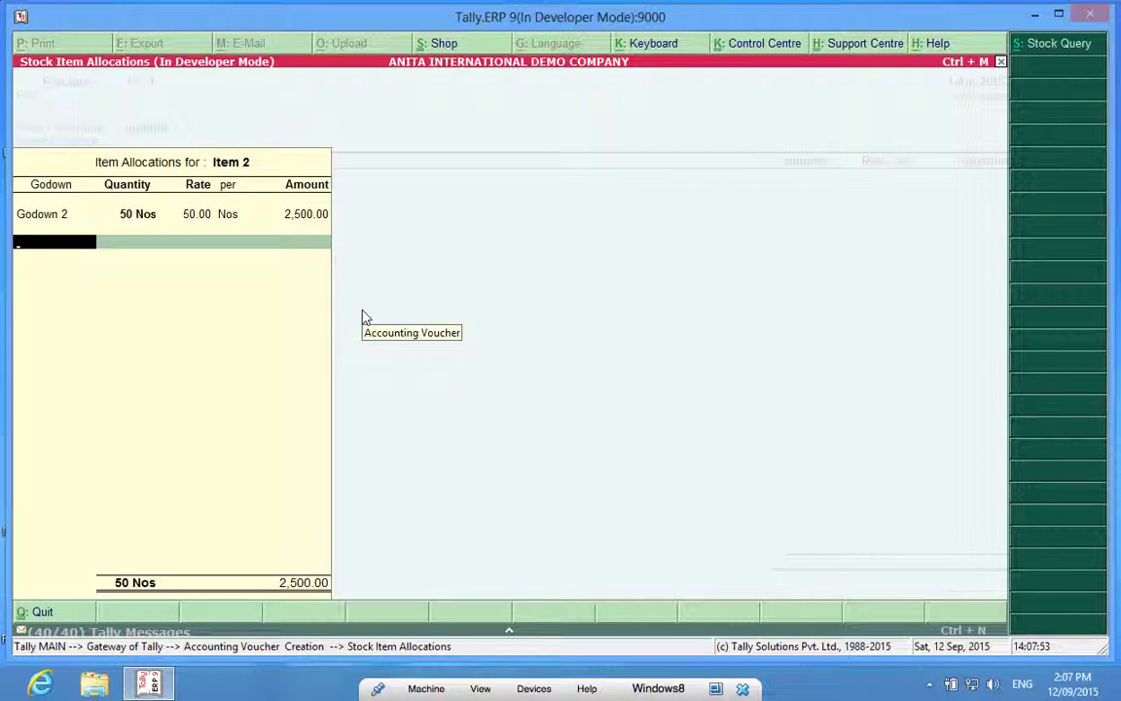
# Allocate 10 Nos to Main Location for 500.00 and post to Purchase A/c
pyautogui.press('Down')
pyautogui.press('Down')
pyautogui.press('Down')
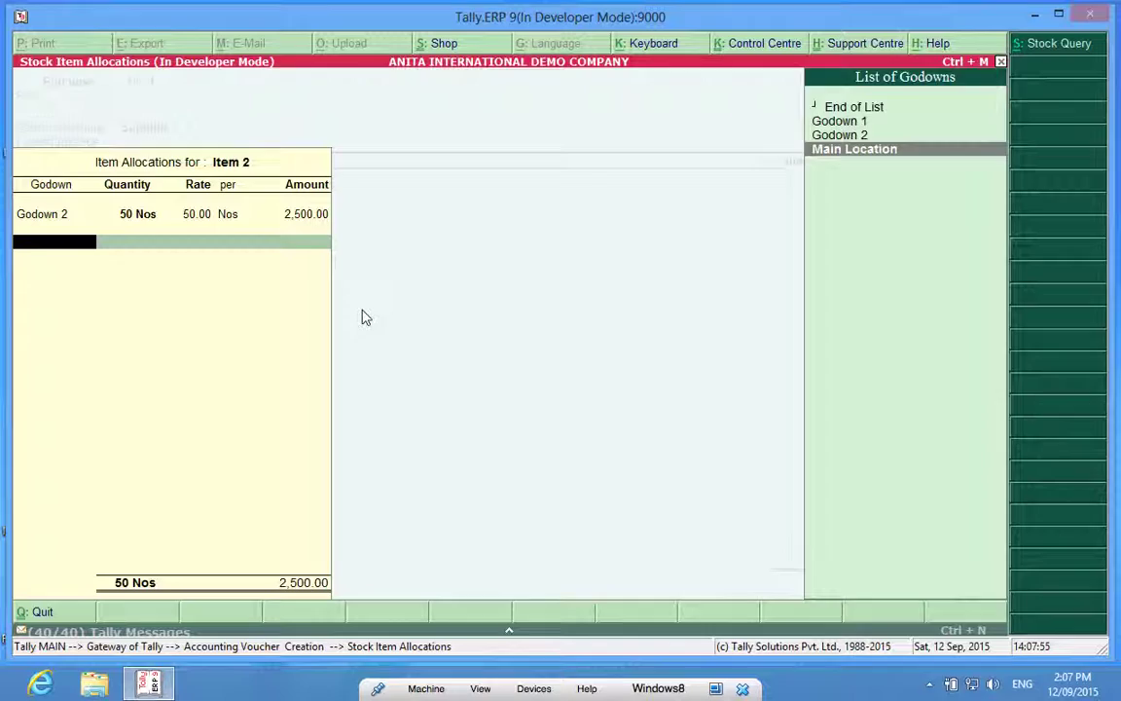
pyautogui.press('Return')
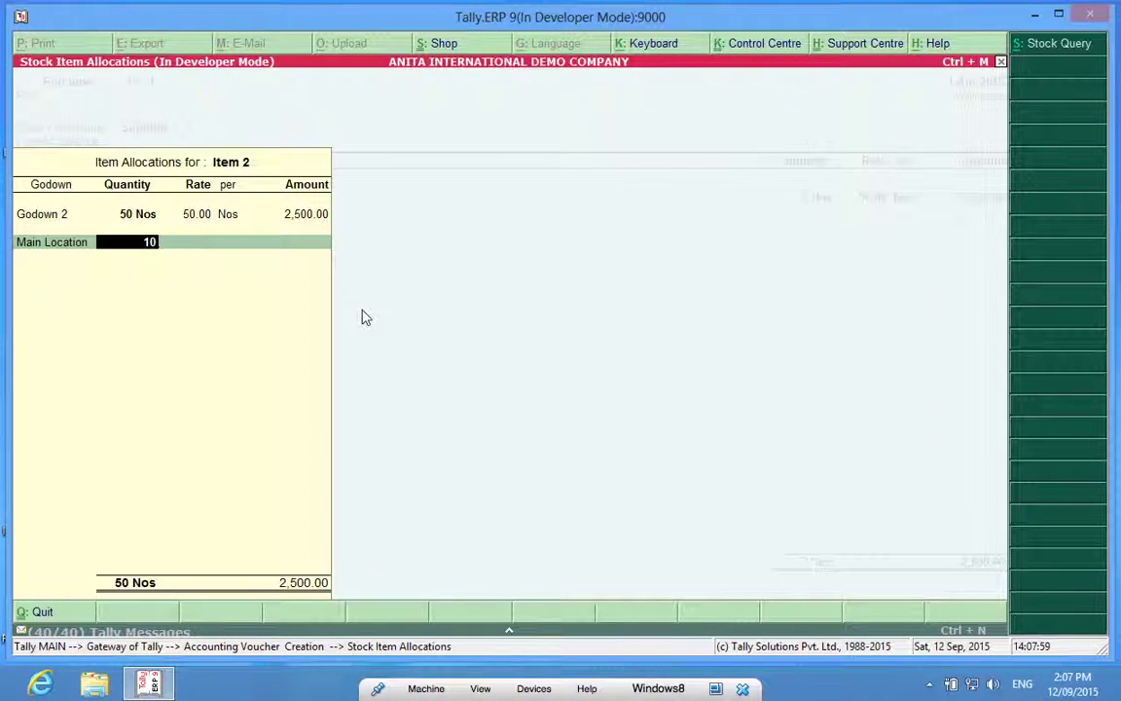
pyautogui.press('Return')
pyautogui.press('Return')
pyautogui.press('Return')
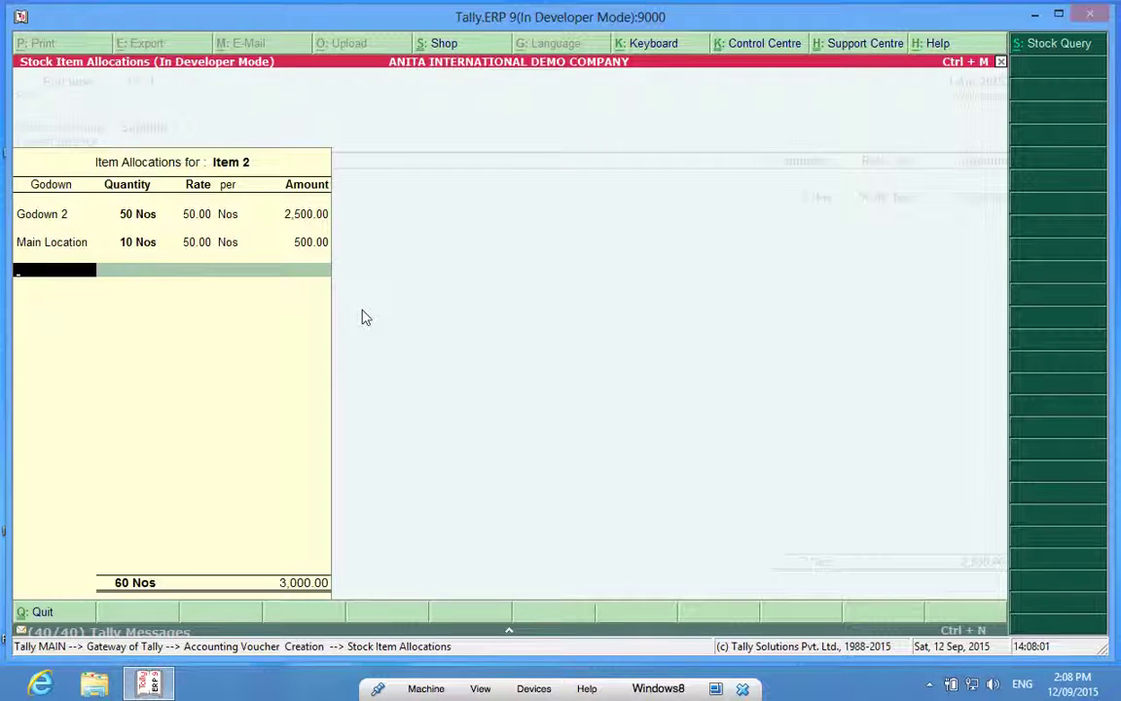
pyautogui.press('Return')
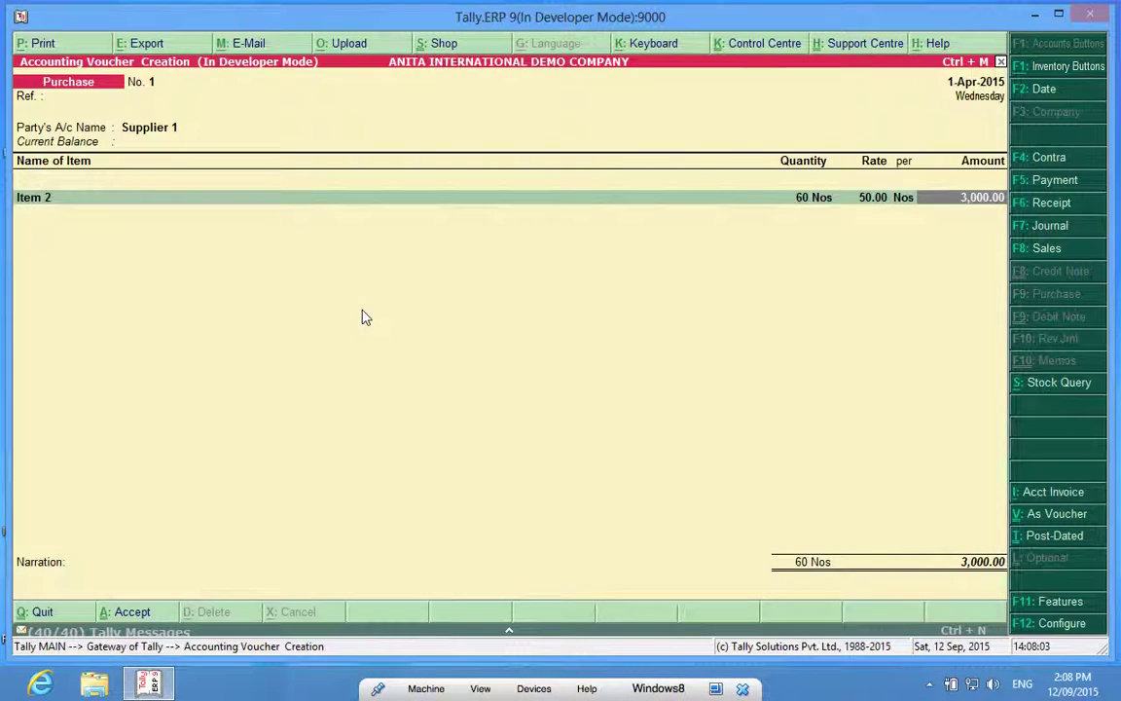
pyautogui.press('Return')
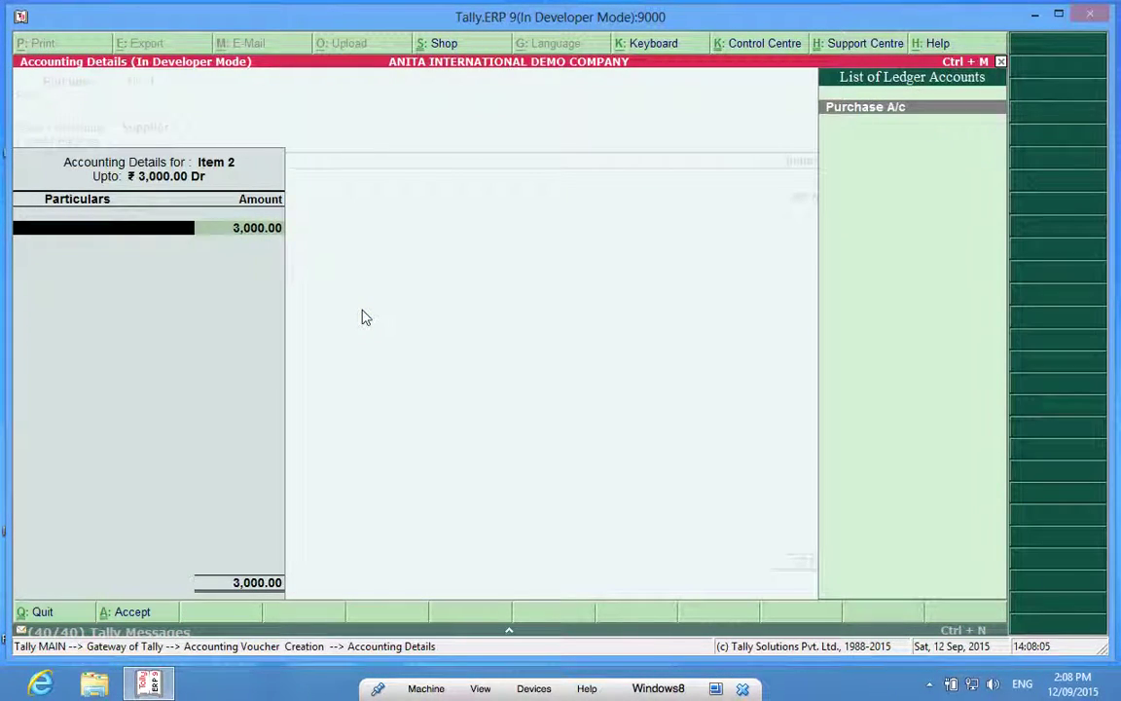
pyautogui.press('Return')
pyautogui.press('Return')
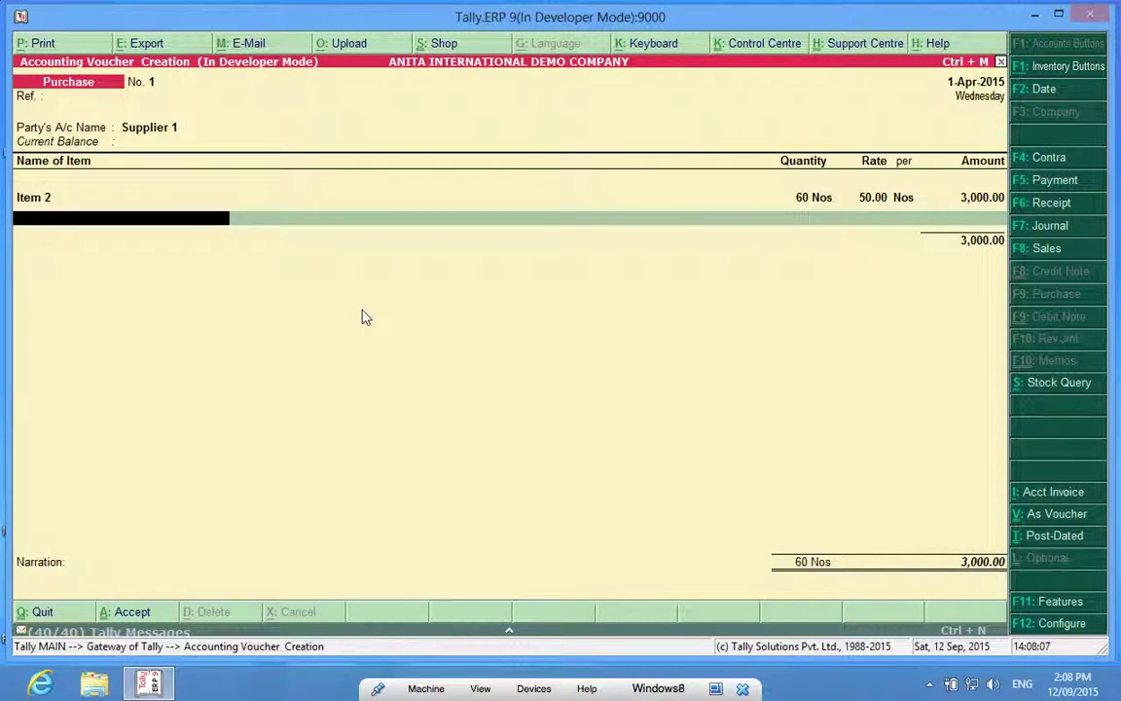
pyautogui.press('Return')
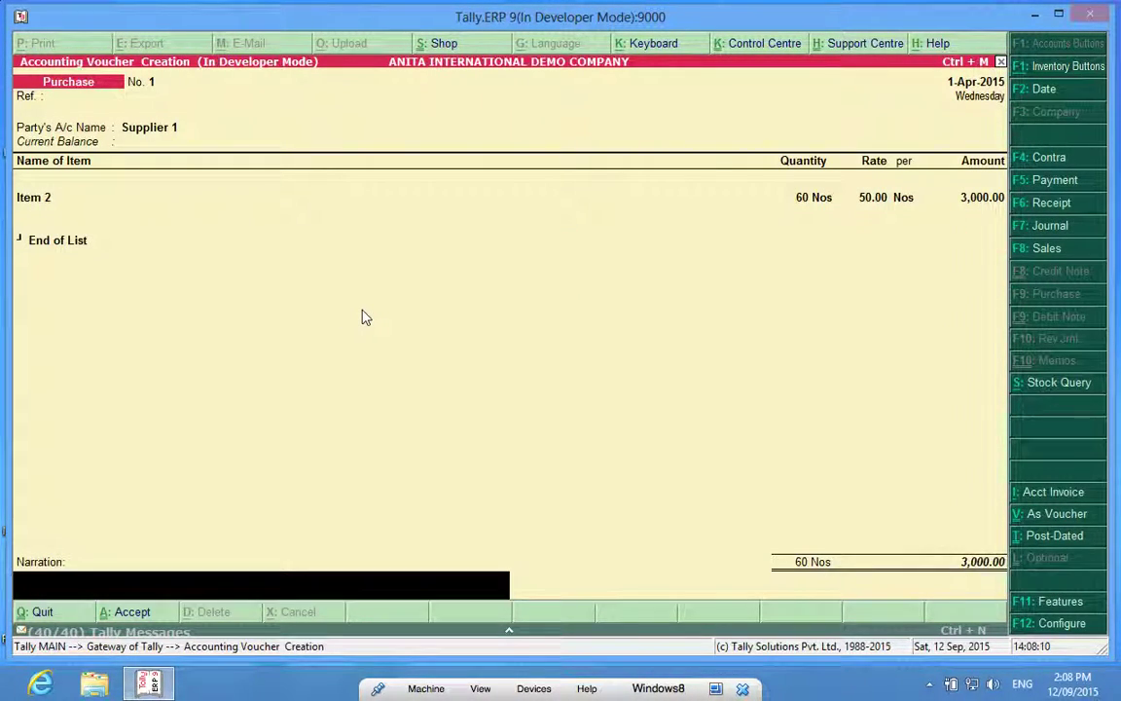
# Start a Sales voucher with Customer 1 as the party
pyautogui.press('Return')
pyautogui.press('Return')
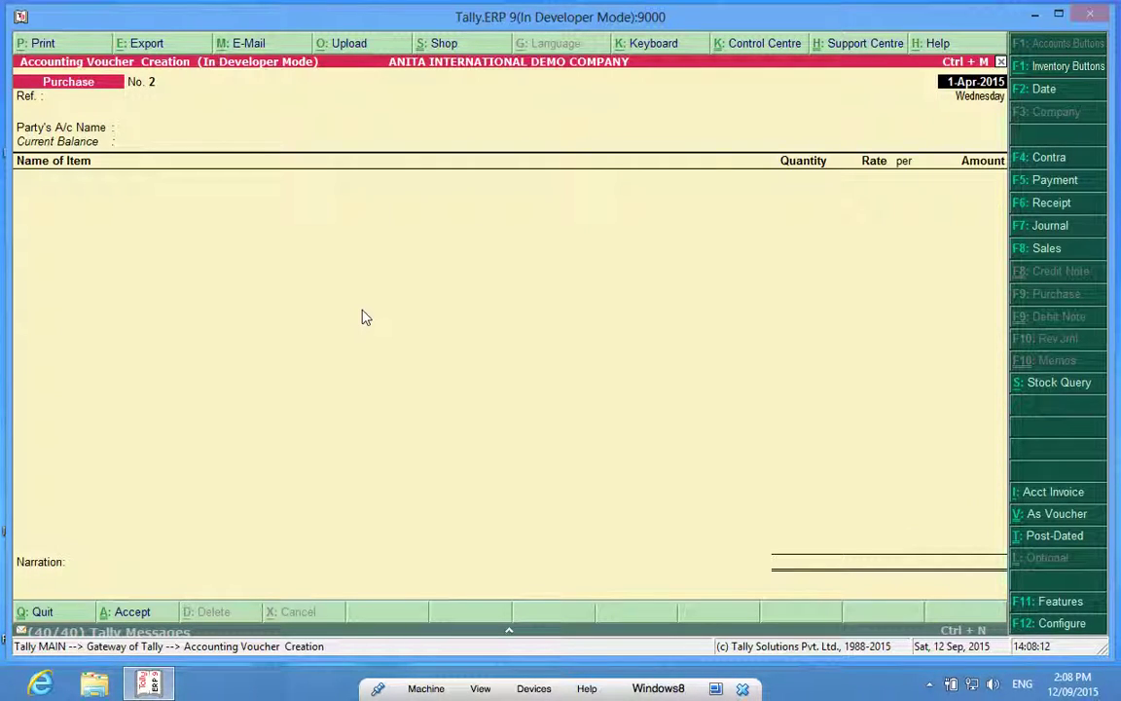
pyautogui.press('Return')
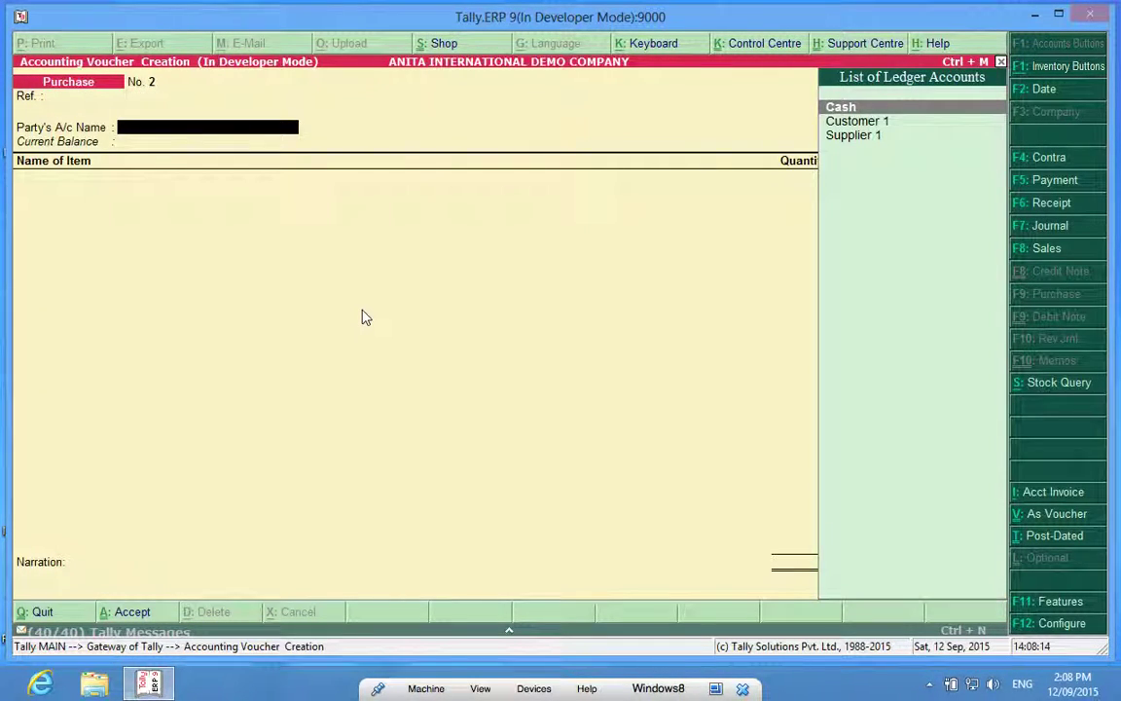
pyautogui.press('Down')
pyautogui.press('Down')
pyautogui.press('Up')
pyautogui.press('Return')
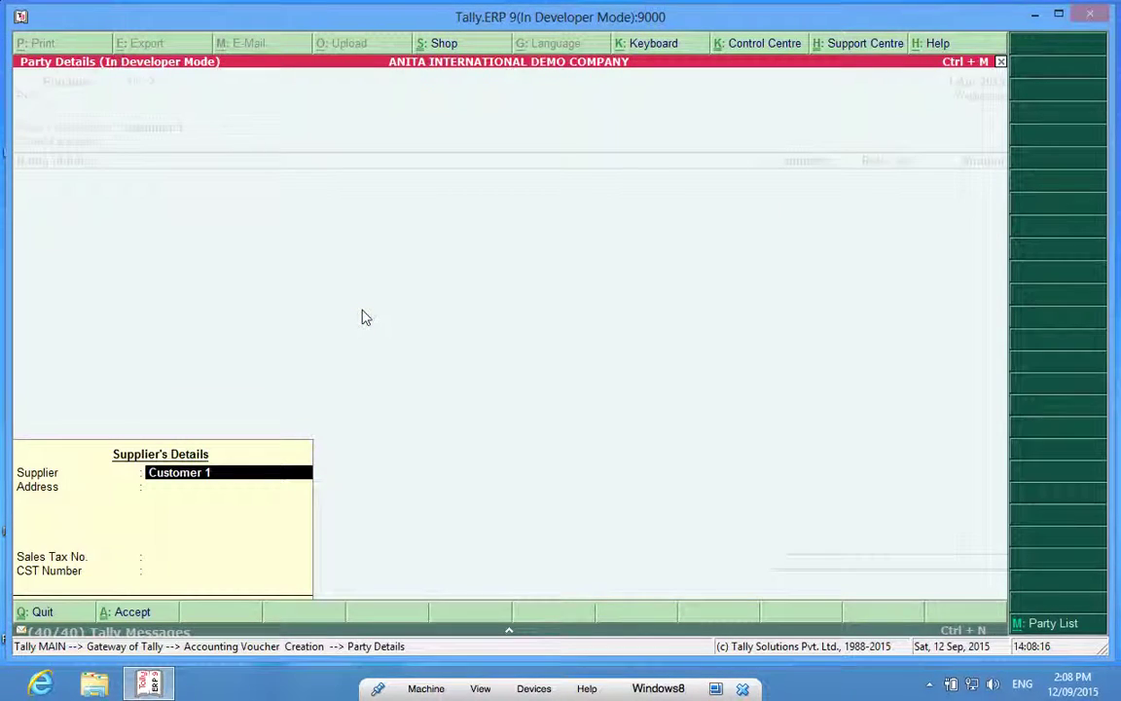
pyautogui.hotkey('ctrl', 'a')
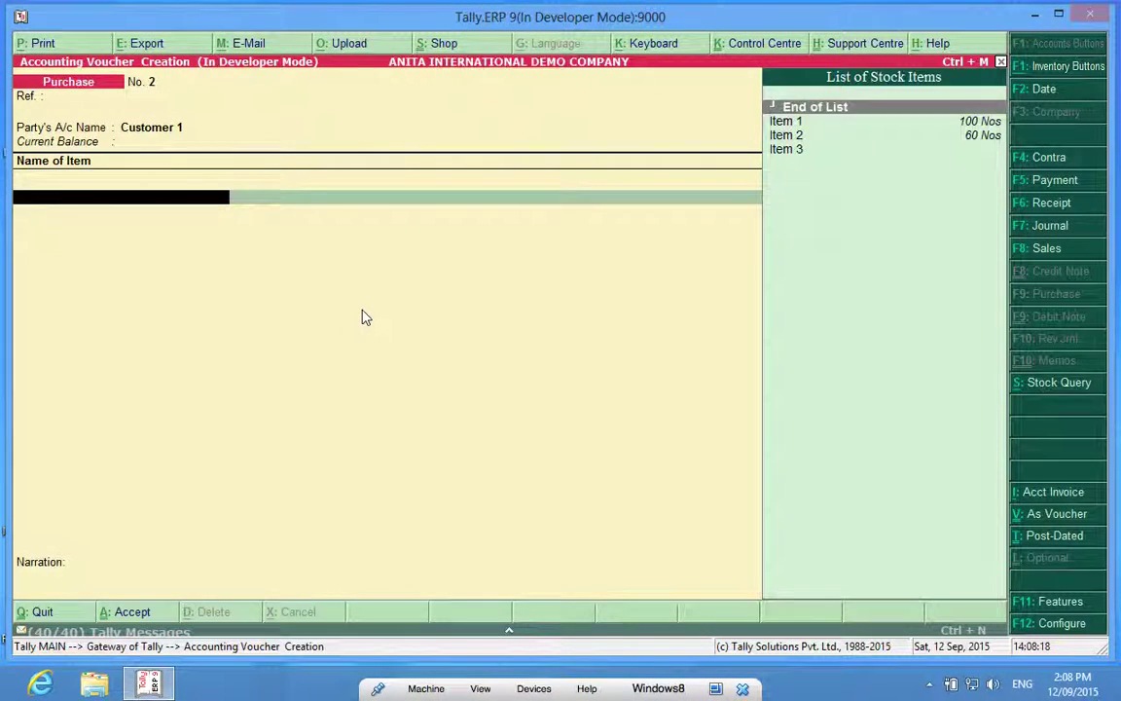
# Add Item 1 from Godown 1, 15 Nos at rate 110
pyautogui.press('Down')
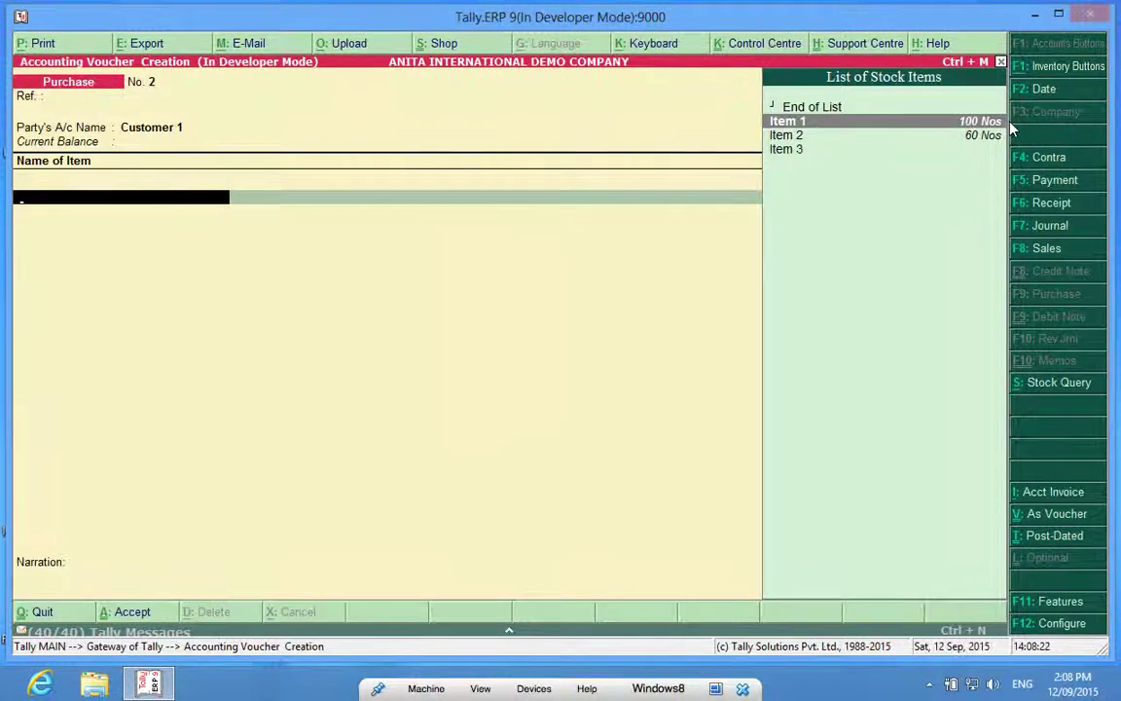
pyautogui.press('Return')
pyautogui.press('Return')
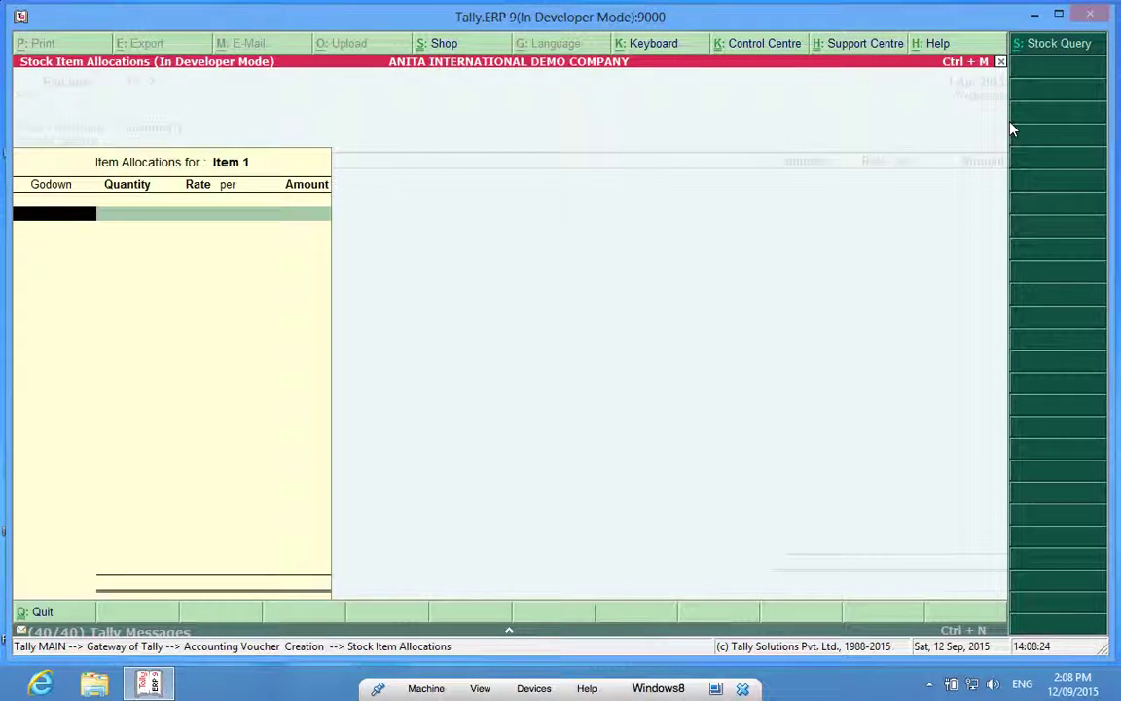
pyautogui.press('Down')
pyautogui.press('Up')
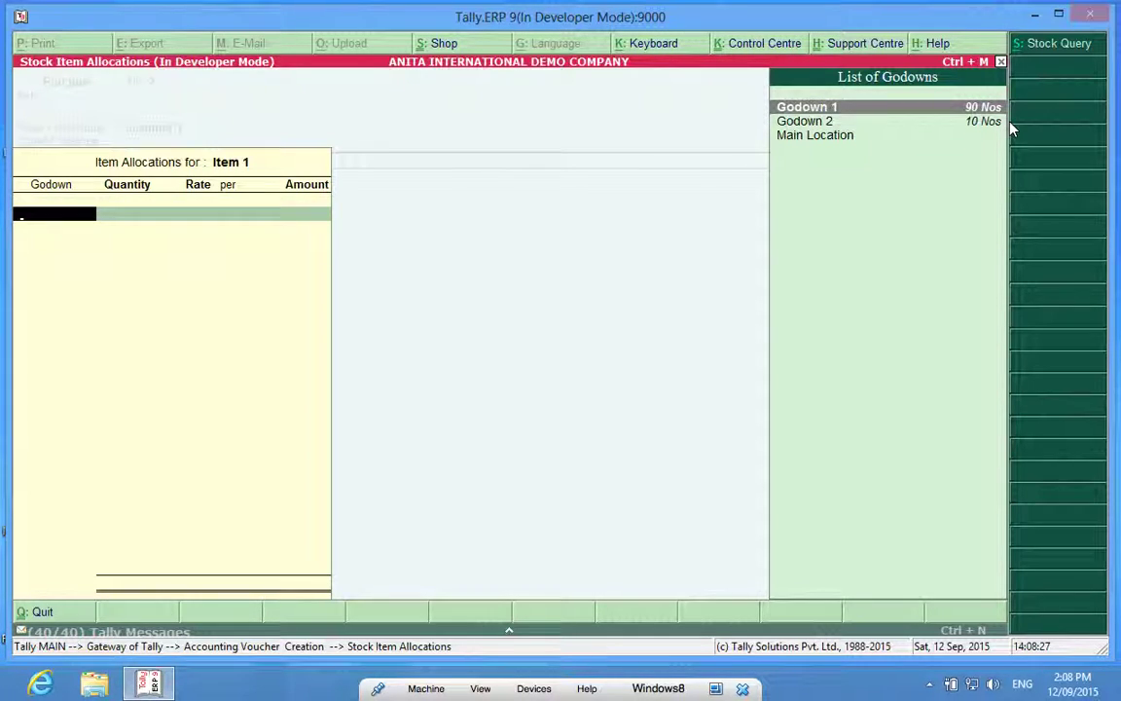
pyautogui.press('Return')
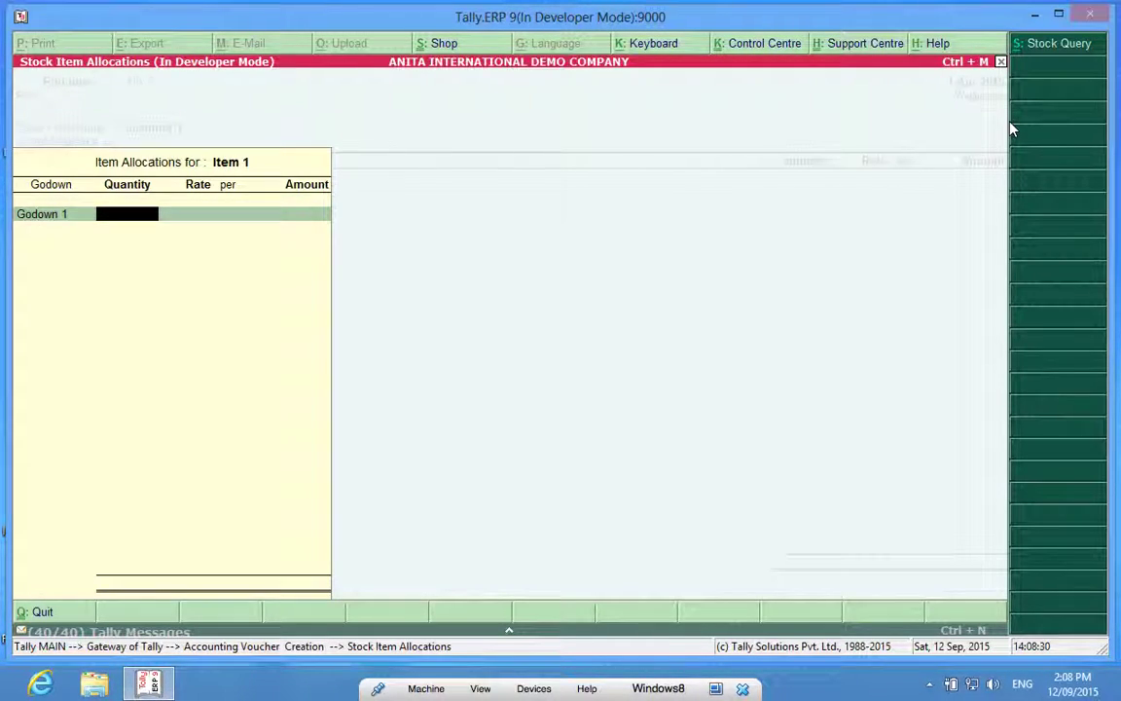
pyautogui.press('Return')
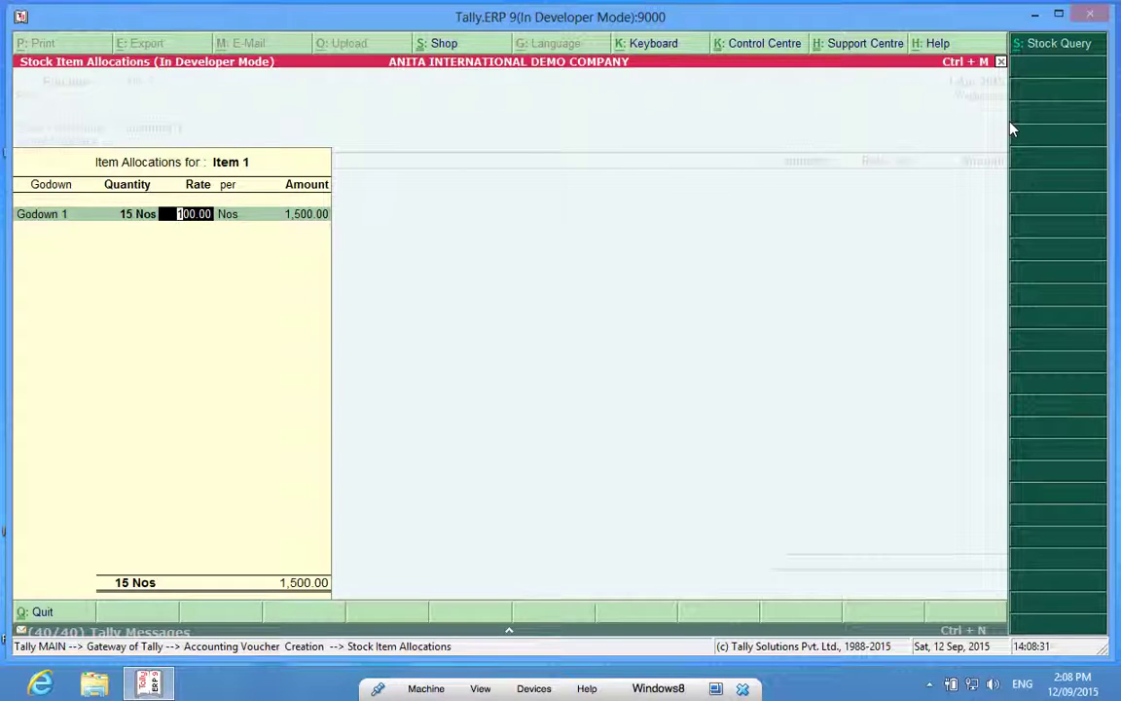
pyautogui.write('110')
pyautogui.press('Return')
pyautogui.press('Return')
pyautogui.press('Return')
pyautogui.press('Return')
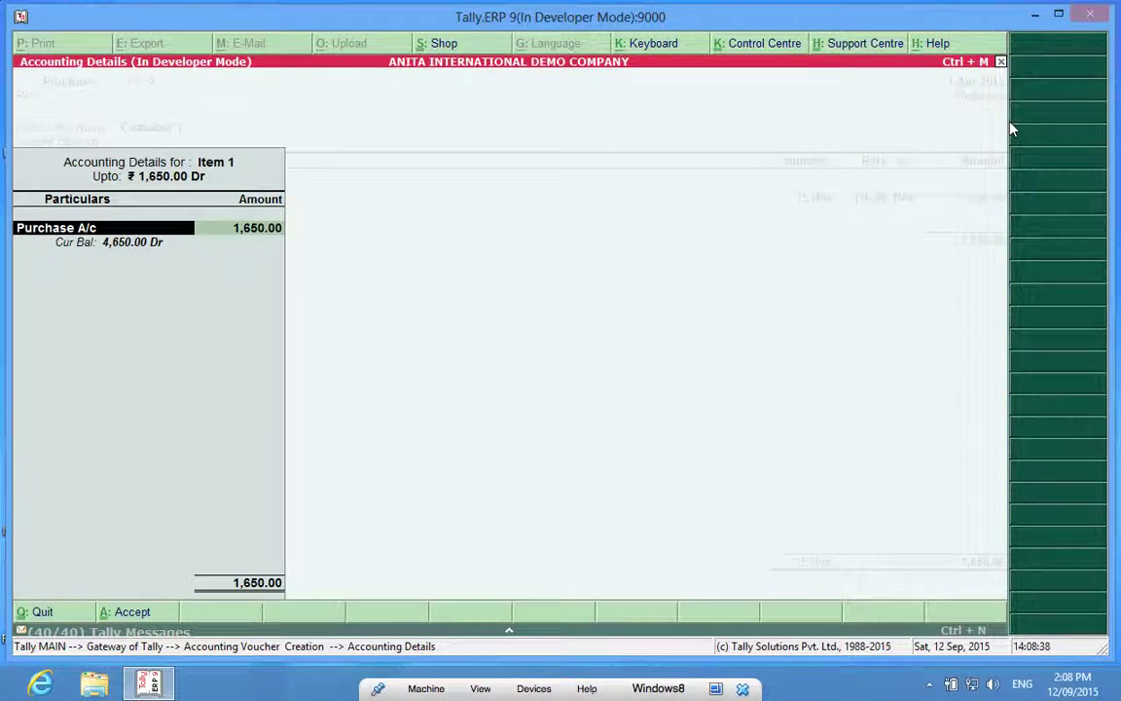
# Confirm Customer 1, Item 1 and the Godown 1 allocation, then save the sales voucher
pyautogui.press('Escape')
pyautogui.press('Return')
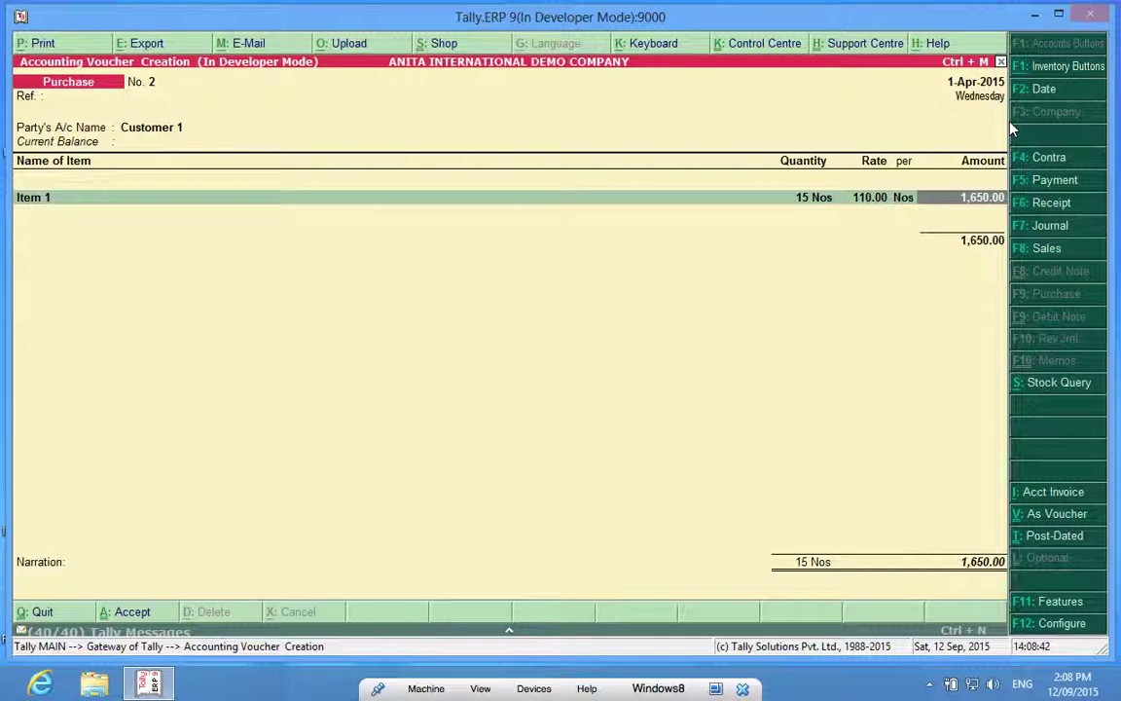
pyautogui.press('Return')
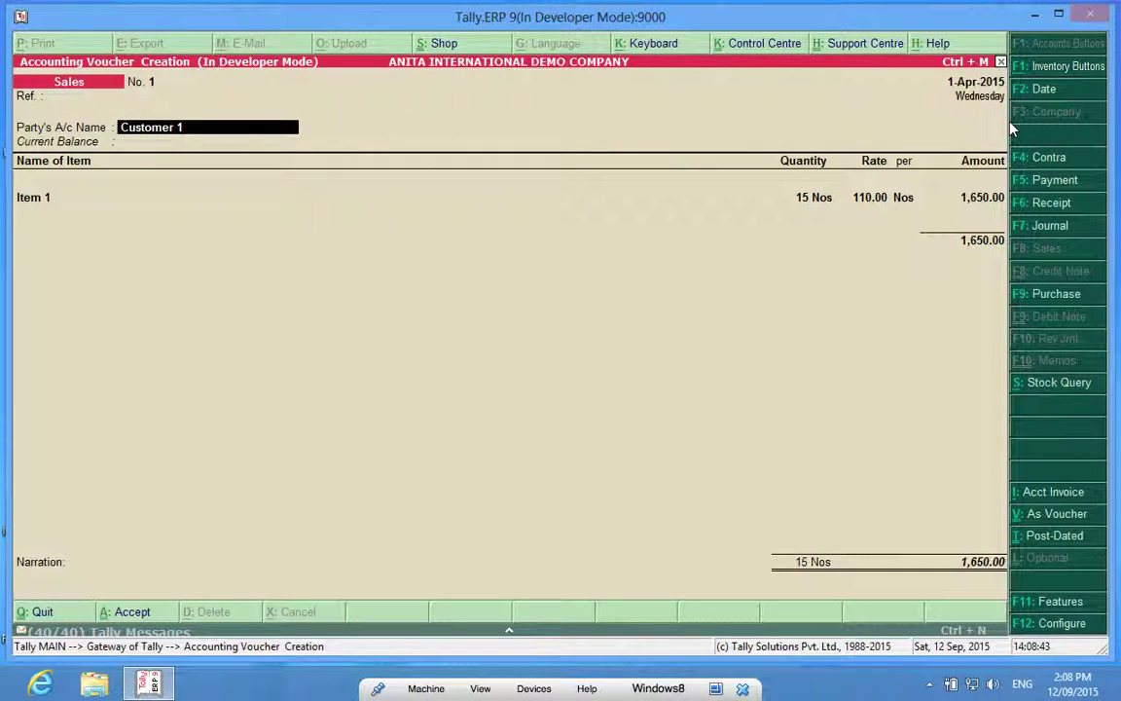
pyautogui.press('Return')
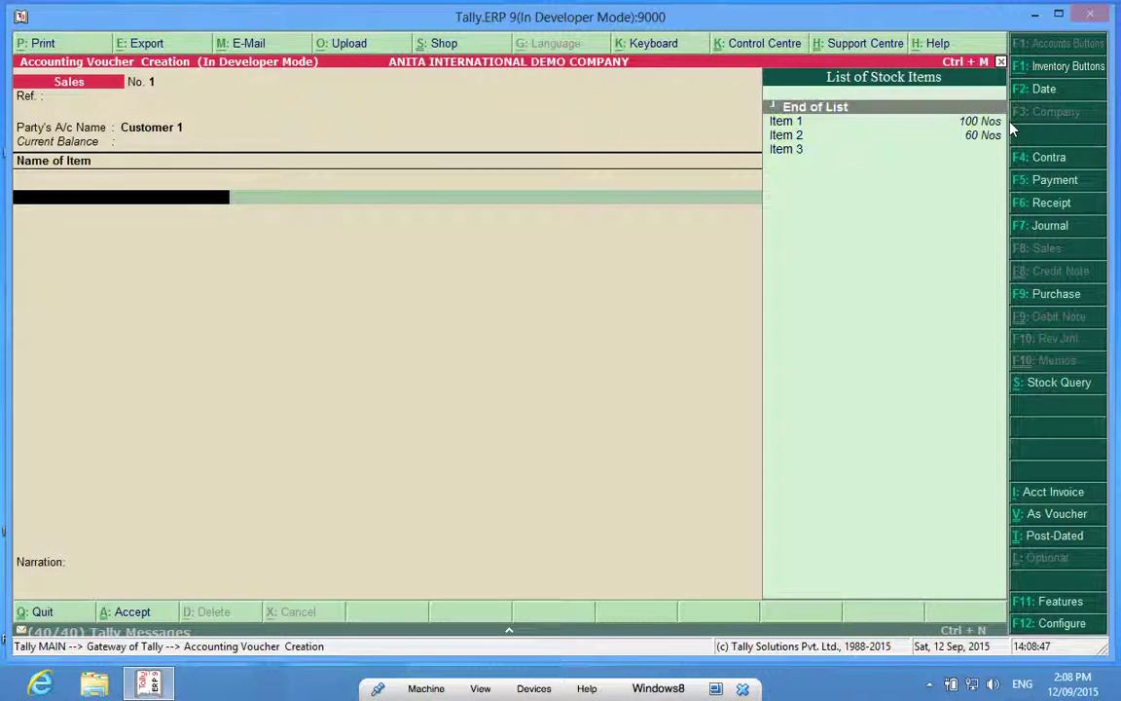
pyautogui.press('Return')
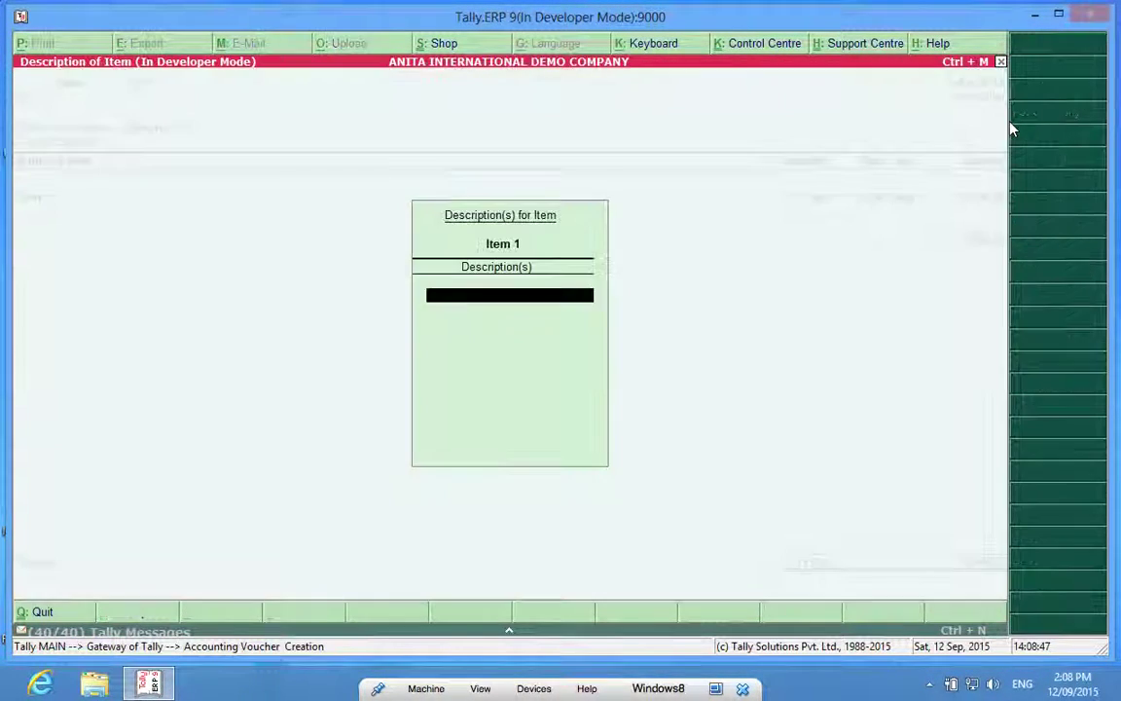
pyautogui.press('Return')
pyautogui.press('Return')
pyautogui.press('Return')
pyautogui.press('Return')
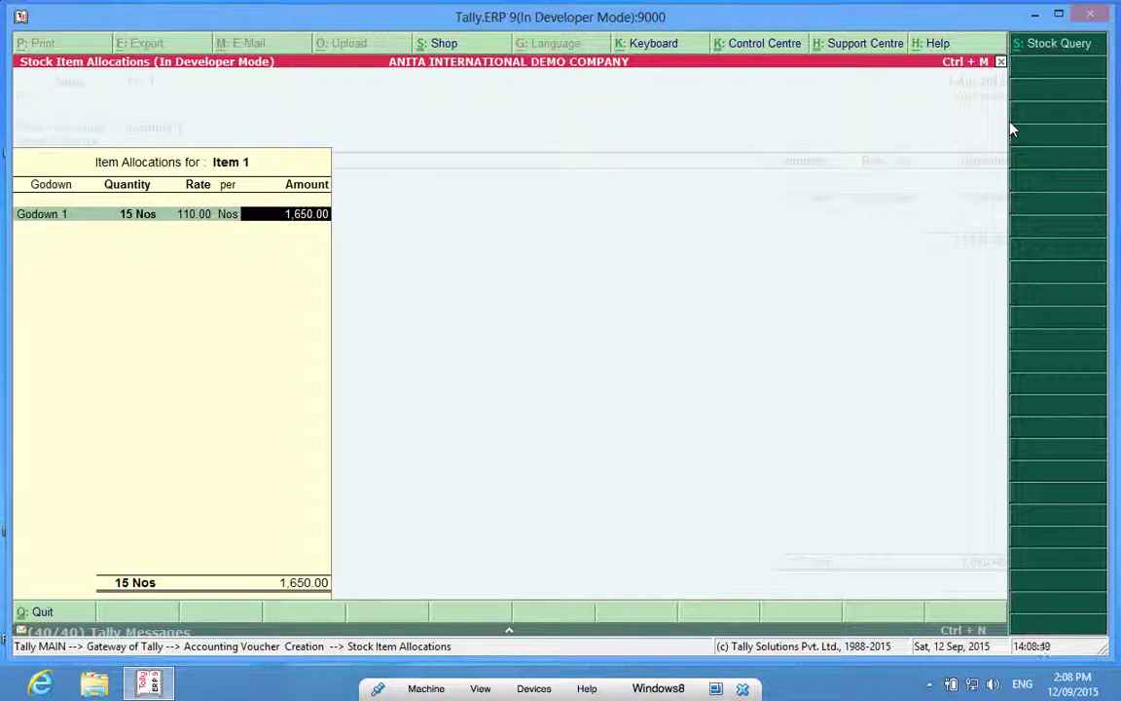
pyautogui.press('Return')
pyautogui.press('Return')
pyautogui.press('Return')
pyautogui.press('Return')
pyautogui.press('Return')
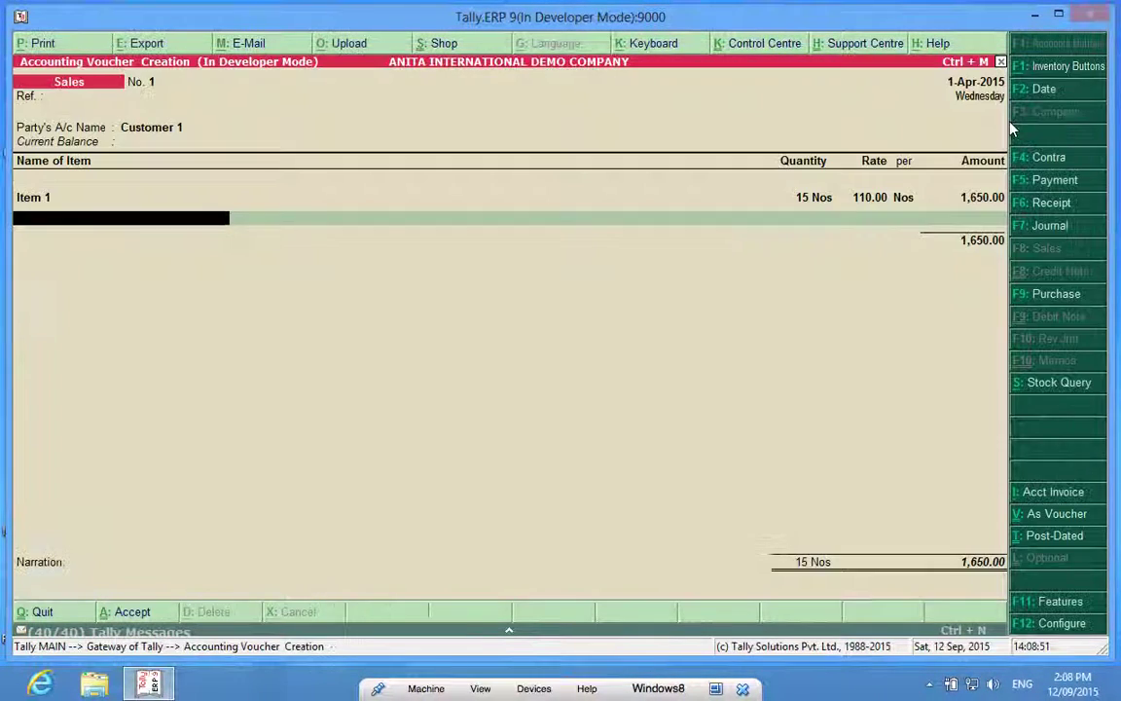
pyautogui.press('Return')
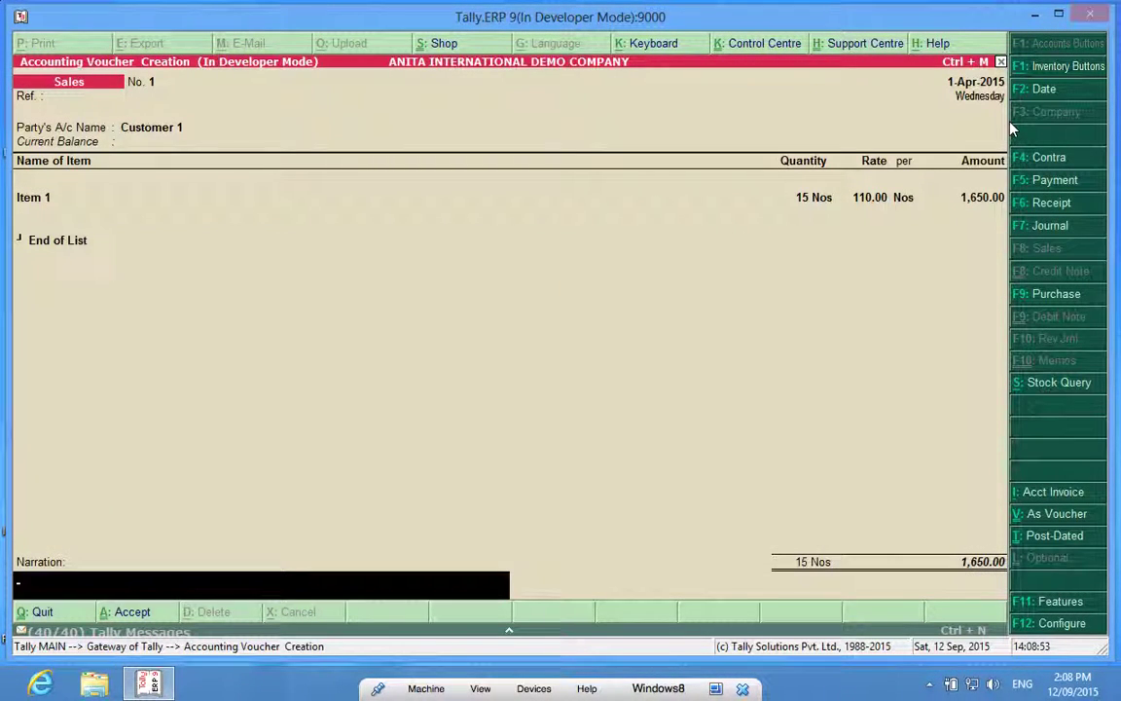
pyautogui.press('Return')
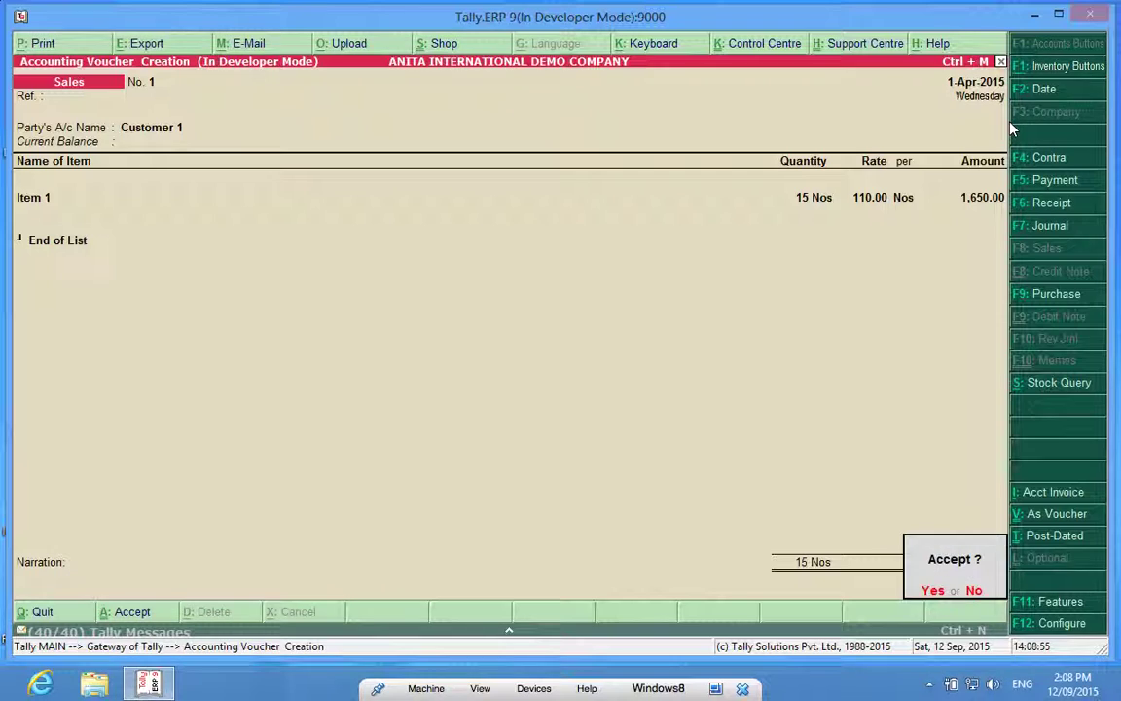
pyautogui.press('Return')
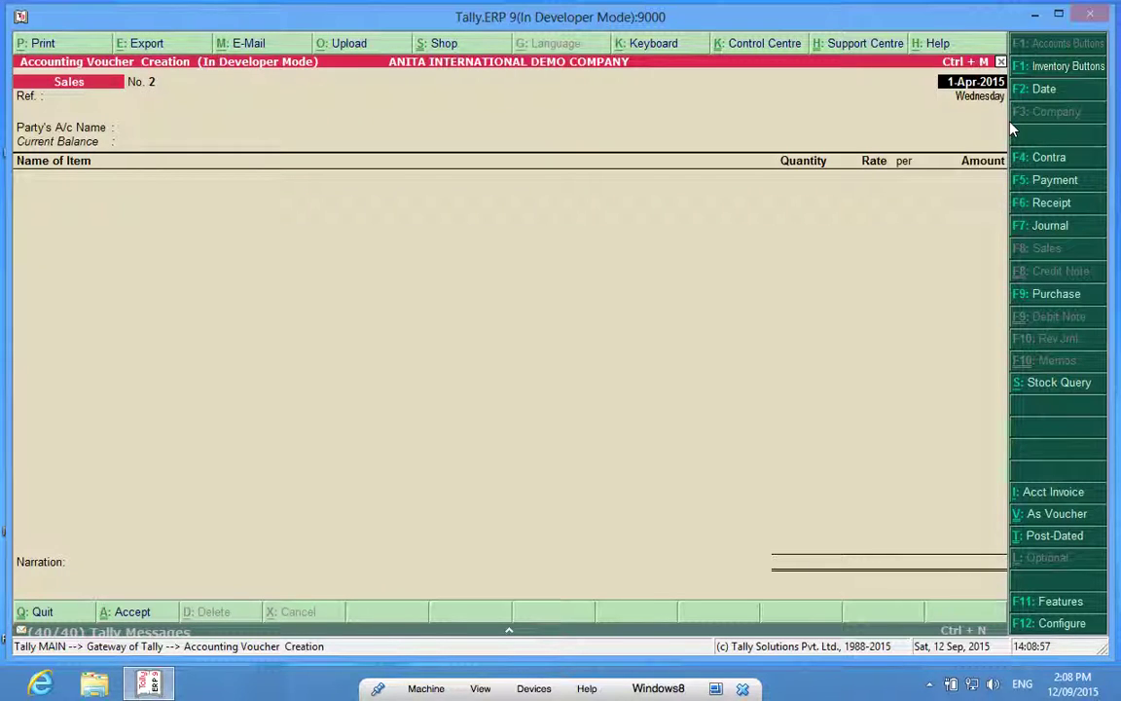
# Leave voucher entry and browse the Display menu toward the inventory reports
pyautogui.press('Escape')
pyautogui.press('Return')
pyautogui.press('Down')
pyautogui.press('Down')
pyautogui.press('Down')
pyautogui.press('Down')
pyautogui.press('Down')
pyautogui.press('Down')
pyautogui.press('Down')
pyautogui.press('Down')
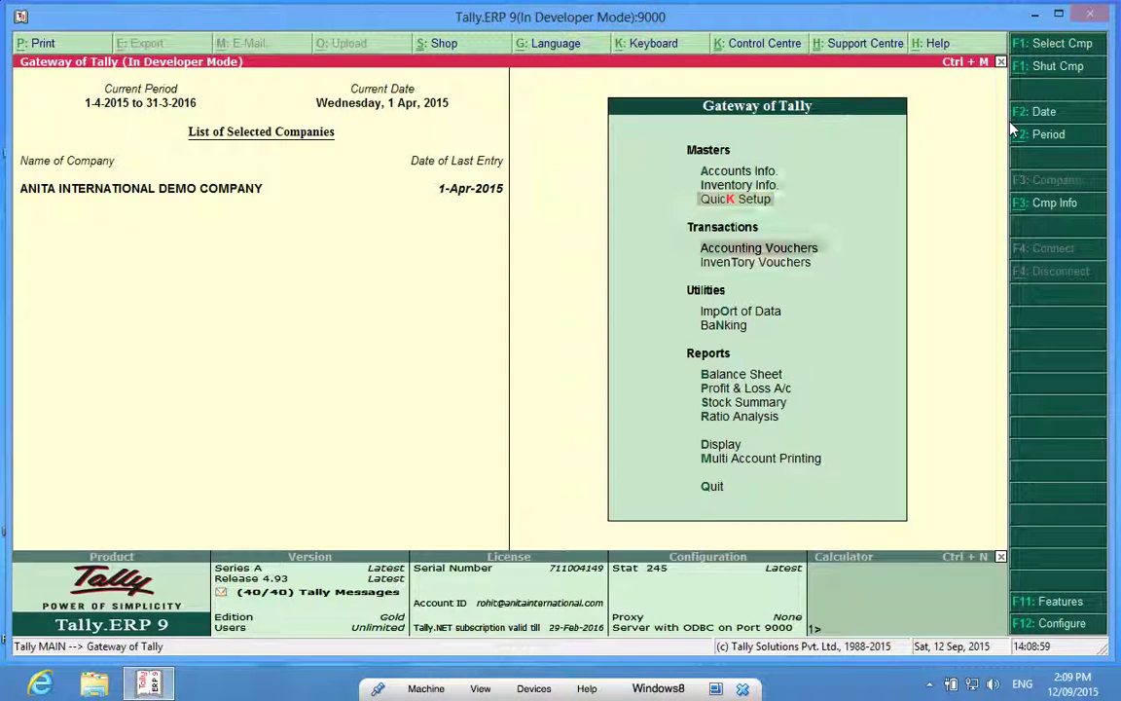
pyautogui.press('Down')
pyautogui.press('Down')
pyautogui.press('Down')
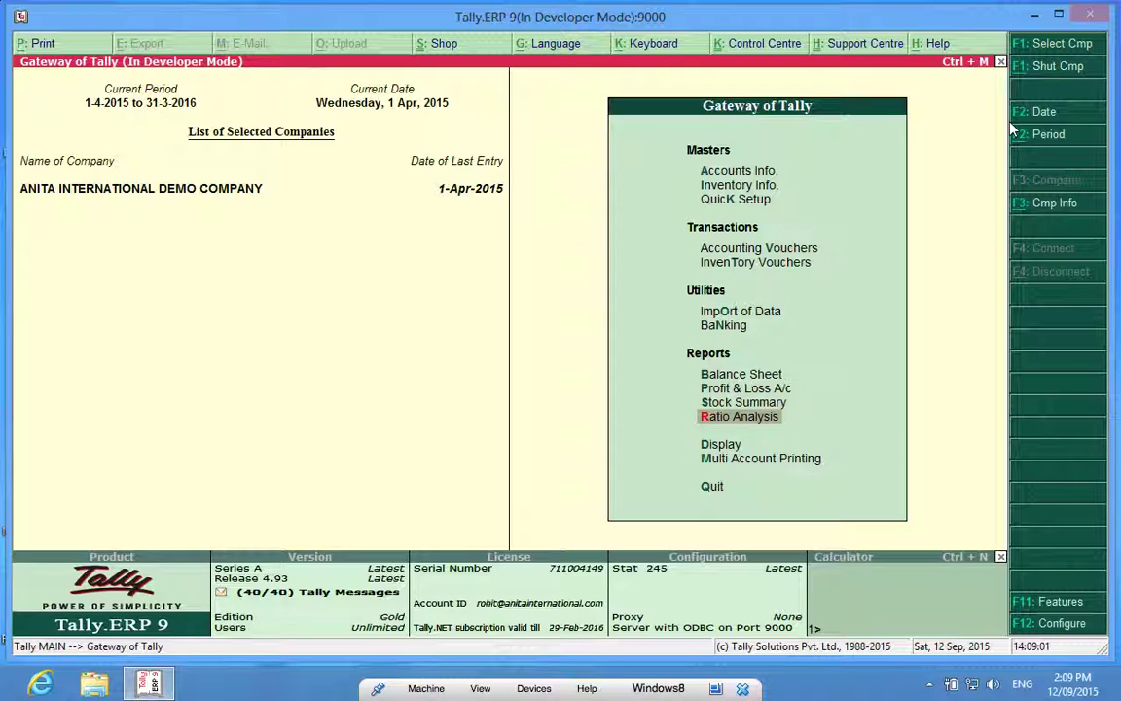
pyautogui.press('Return')
pyautogui.press('Down')
pyautogui.press('Down')
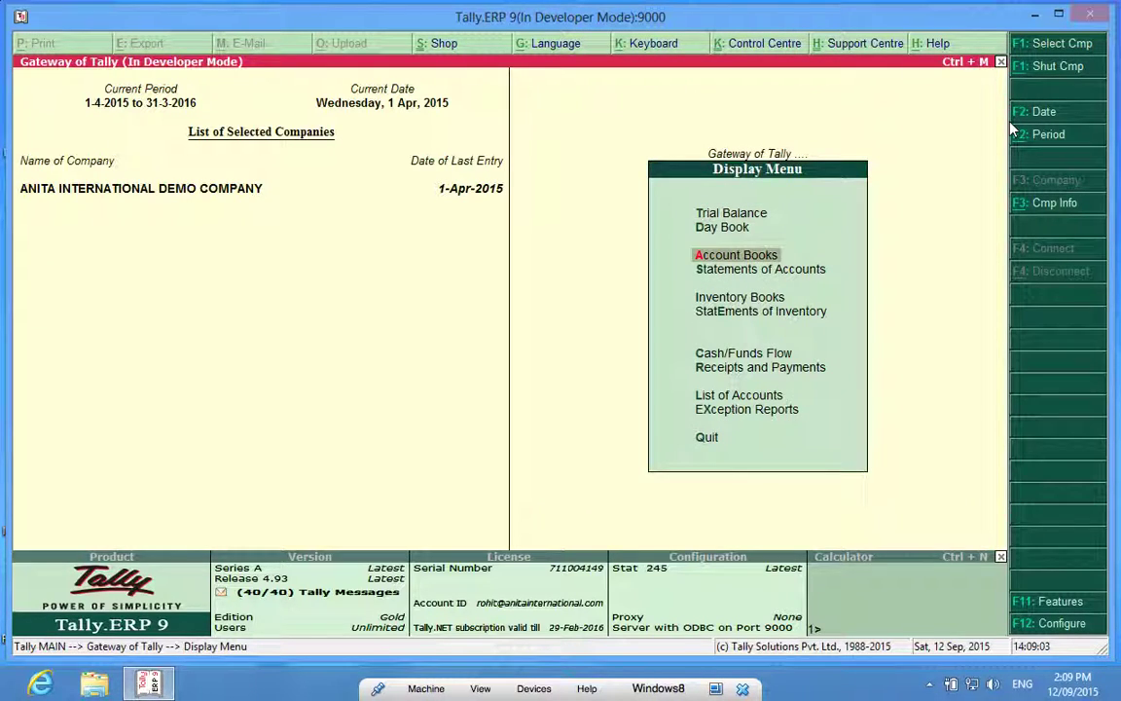
pyautogui.press('Down')
# Open the Godowns report under Statements of Inventory for Godown 1, then dismiss the TDL error
pyautogui.press('Down')
pyautogui.press('Return')
pyautogui.press('Escape')
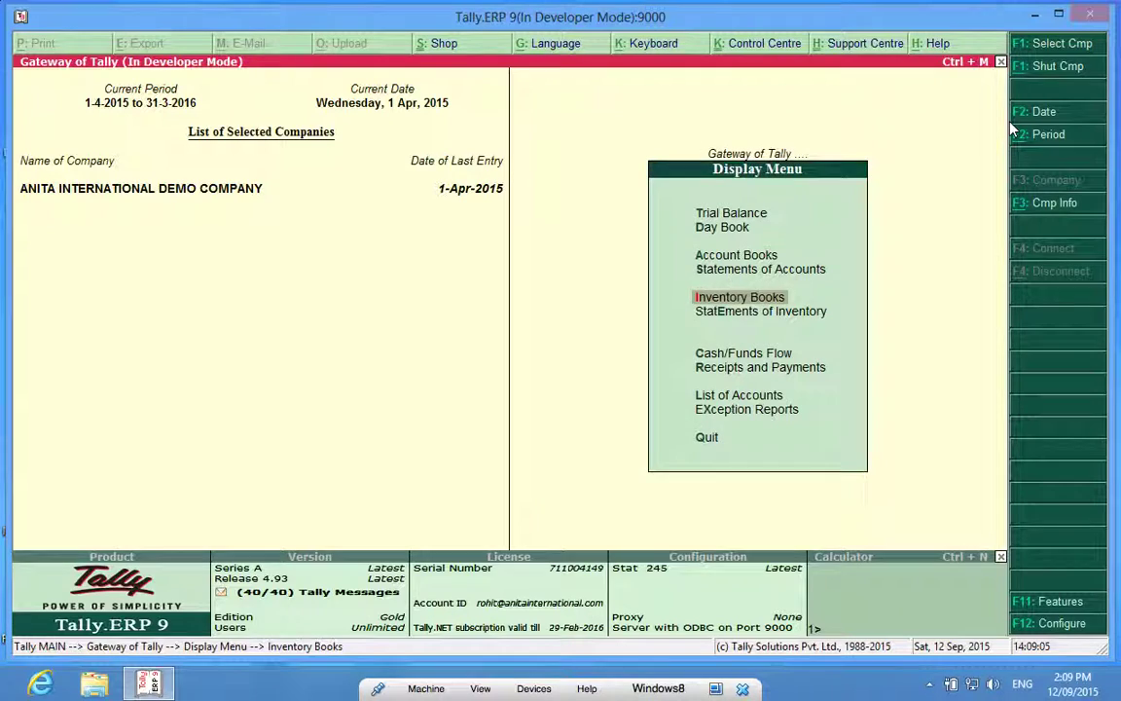
pyautogui.press('Down')
pyautogui.press('Return')
pyautogui.press('Return')
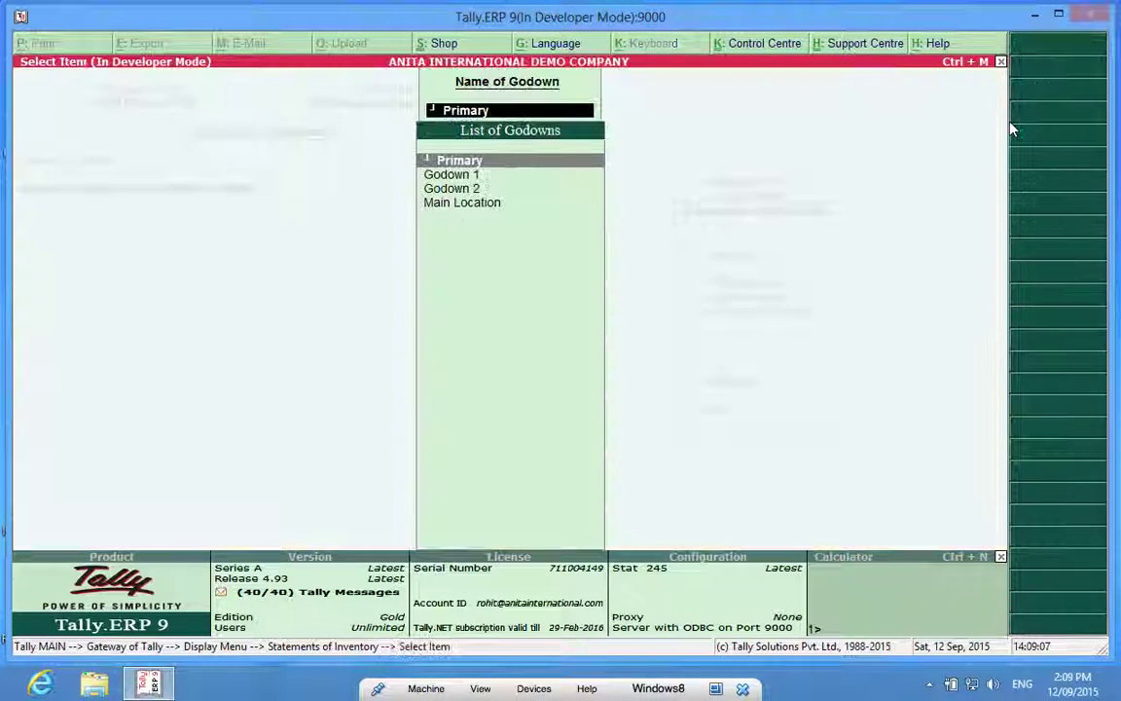
pyautogui.press('Down')
pyautogui.press('Return')
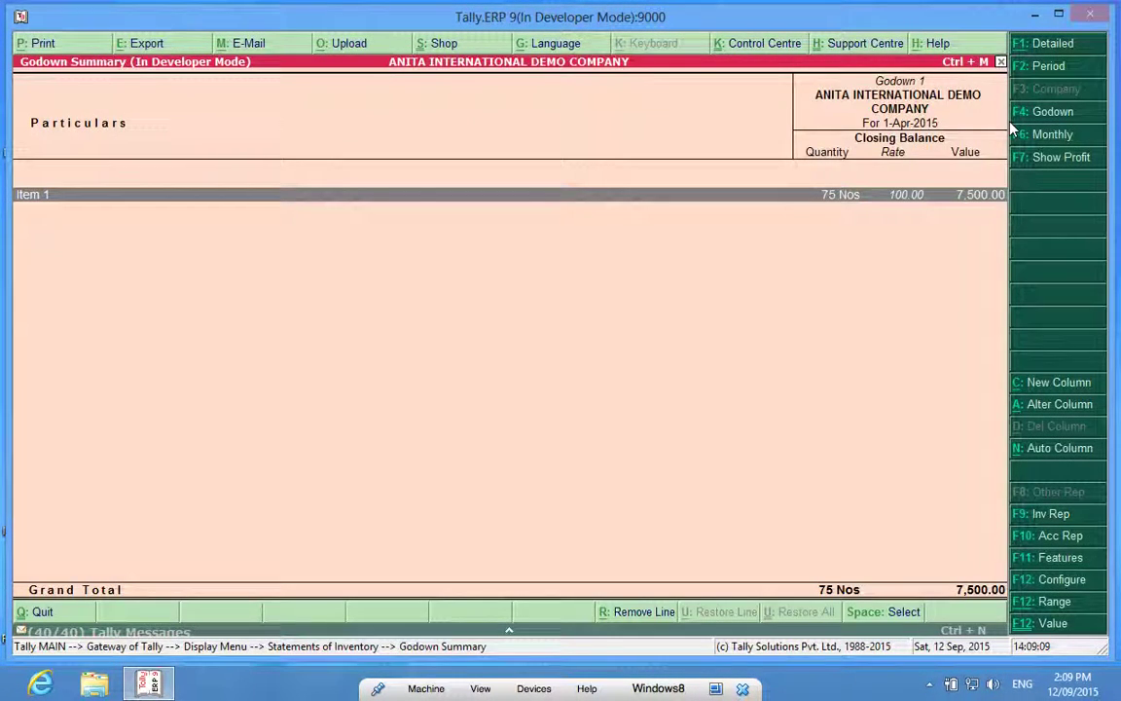
pyautogui.press('Return')
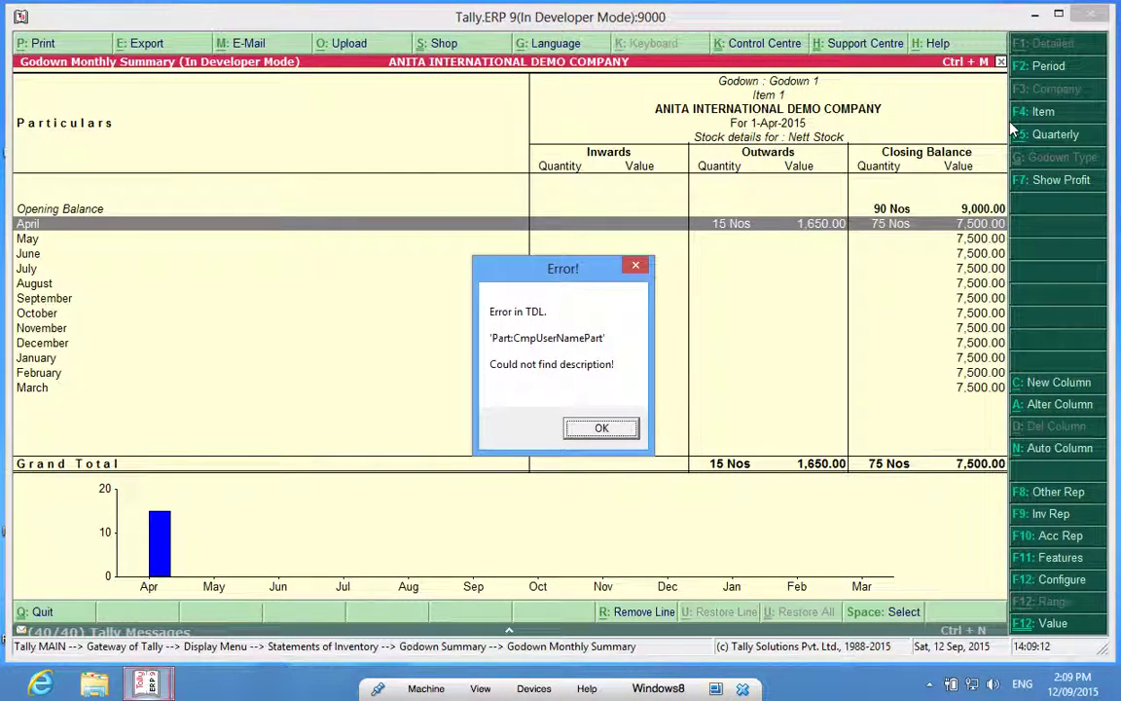
pyautogui.click(601, 428)
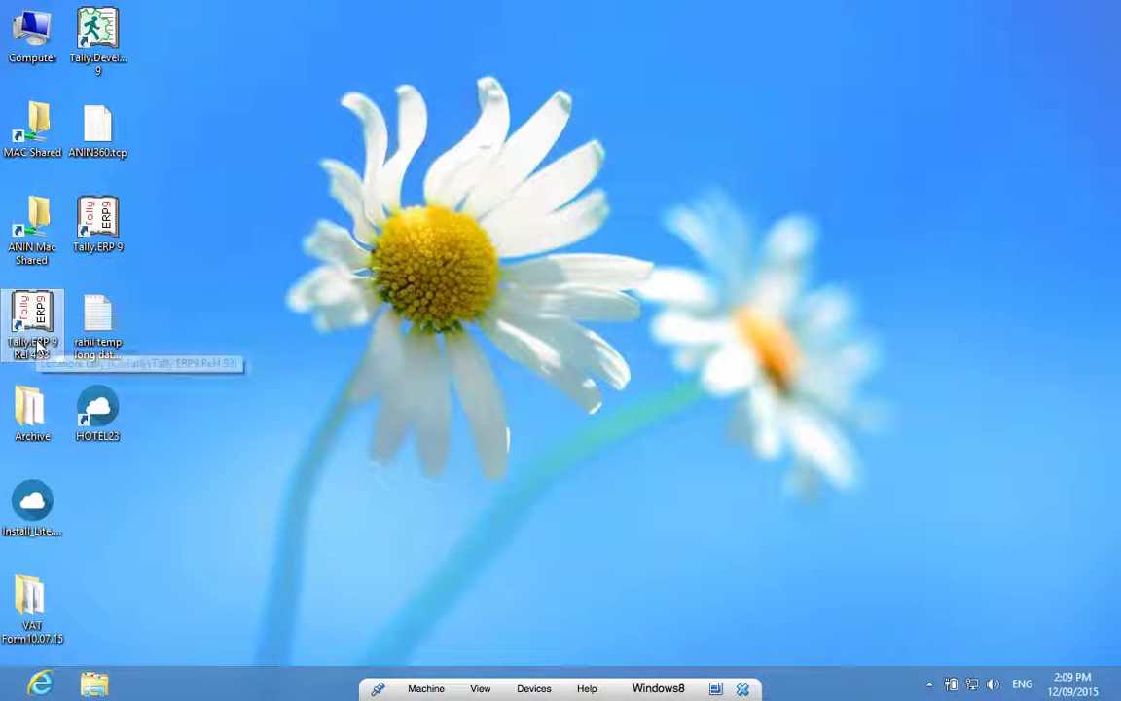
# Relaunch Tally.ERP 9, allow it through UAC, and load ANITA INTERNATIONAL DEMO COMPANY
pyautogui.doubleClick(34, 331)
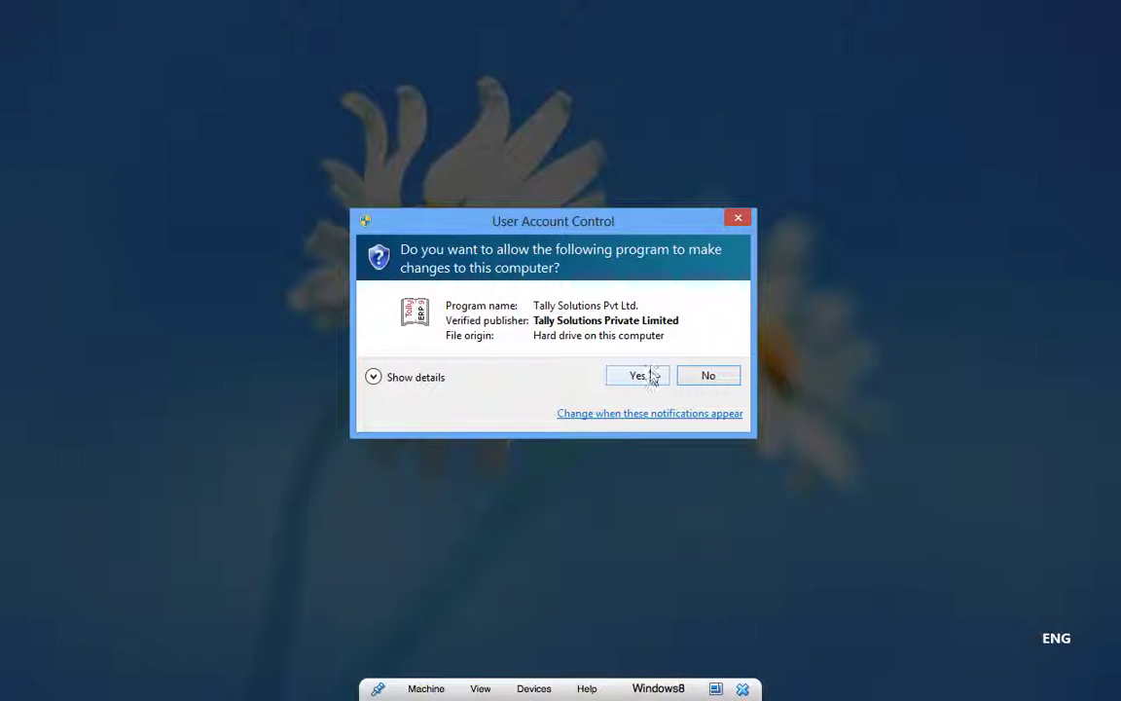
pyautogui.click(637, 375)
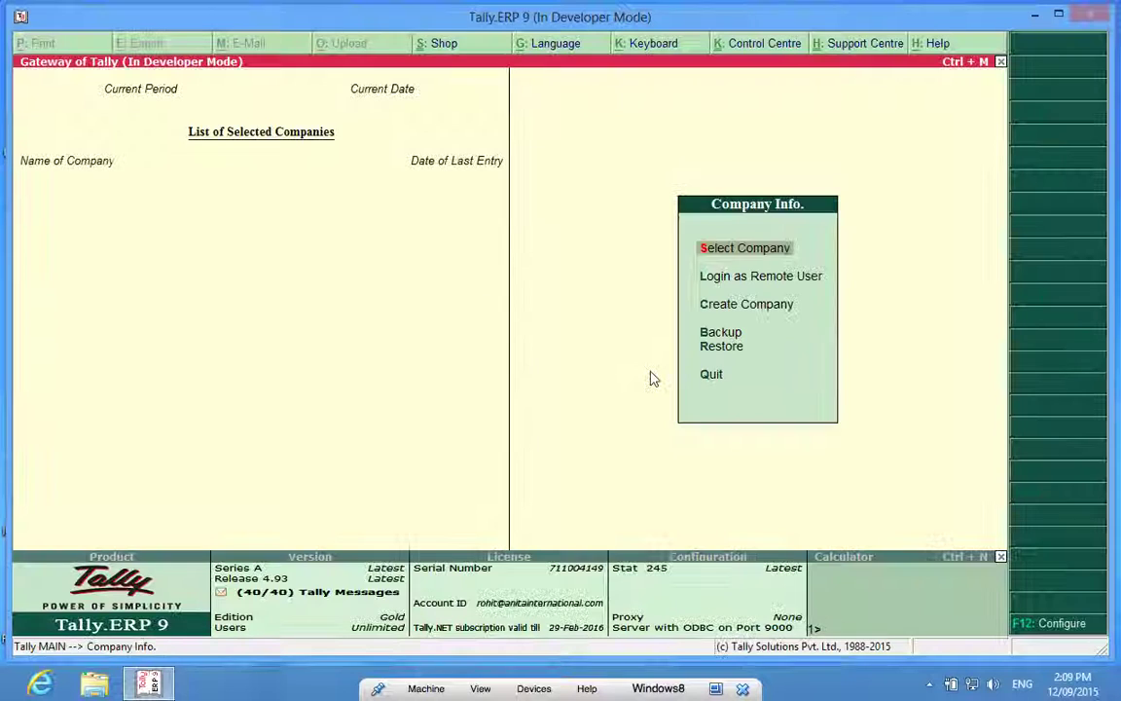
pyautogui.press('Return')
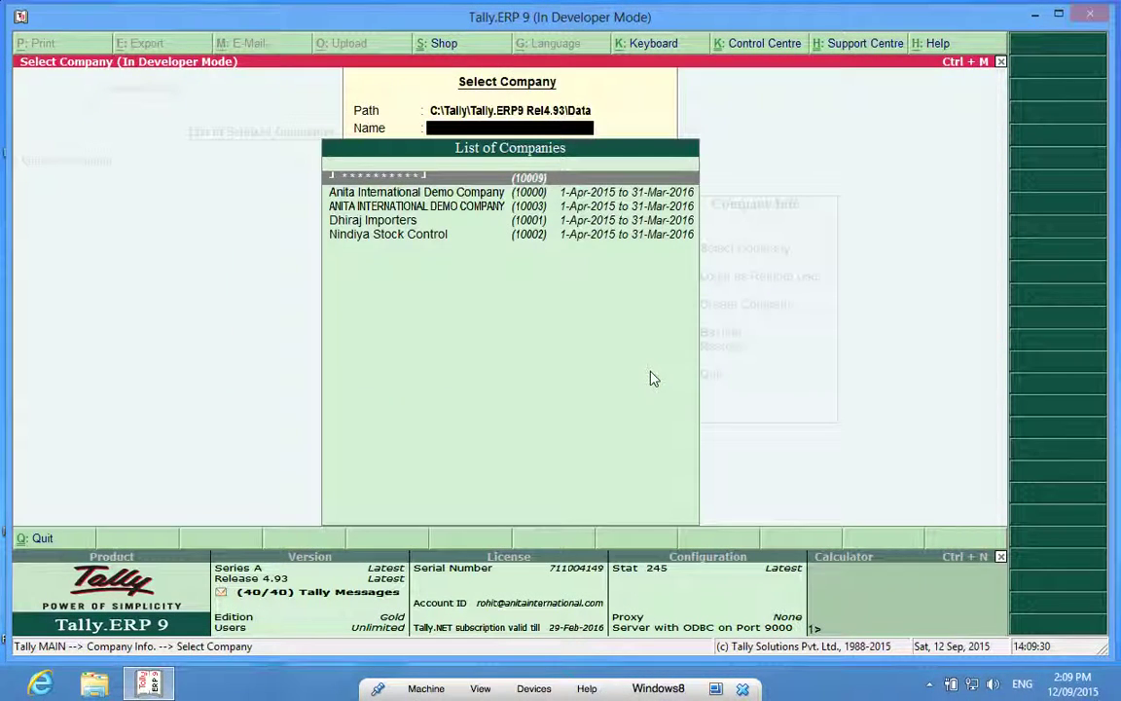
pyautogui.press('Down')
pyautogui.press('Down')
pyautogui.press('Return')
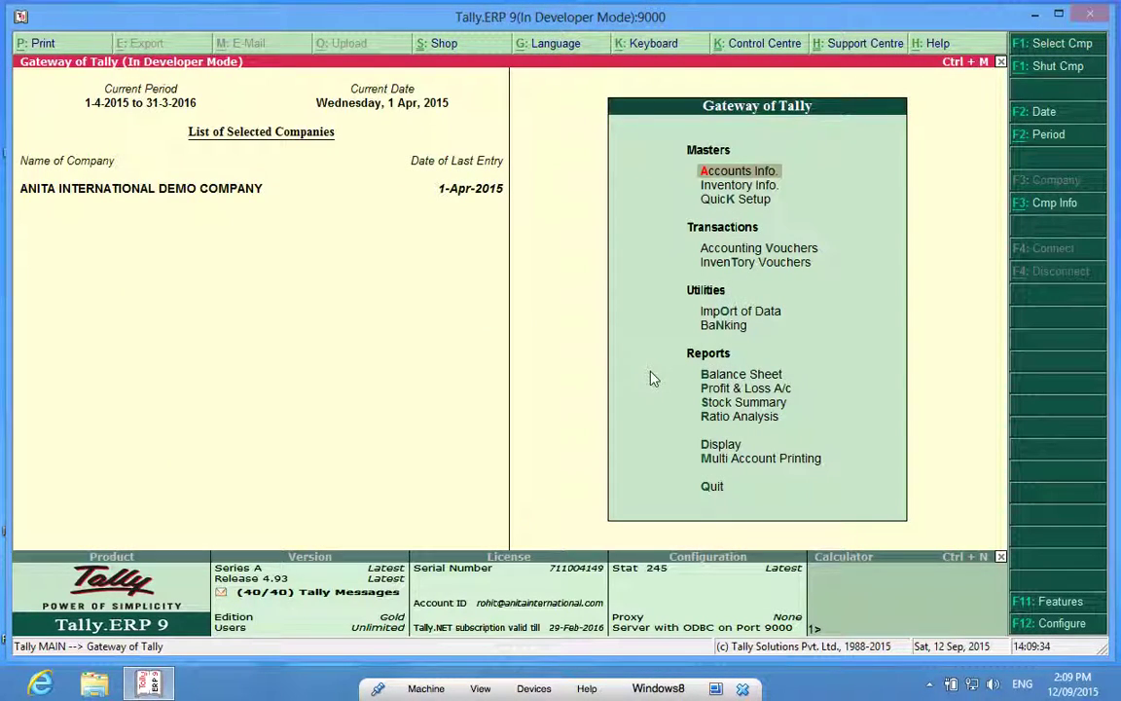
# Show the Godown Summary for Godown 2 via Display > Statements of Inventory > Godowns
pyautogui.press('d')
pyautogui.press('Down')
pyautogui.press('Down')
pyautogui.press('Down')
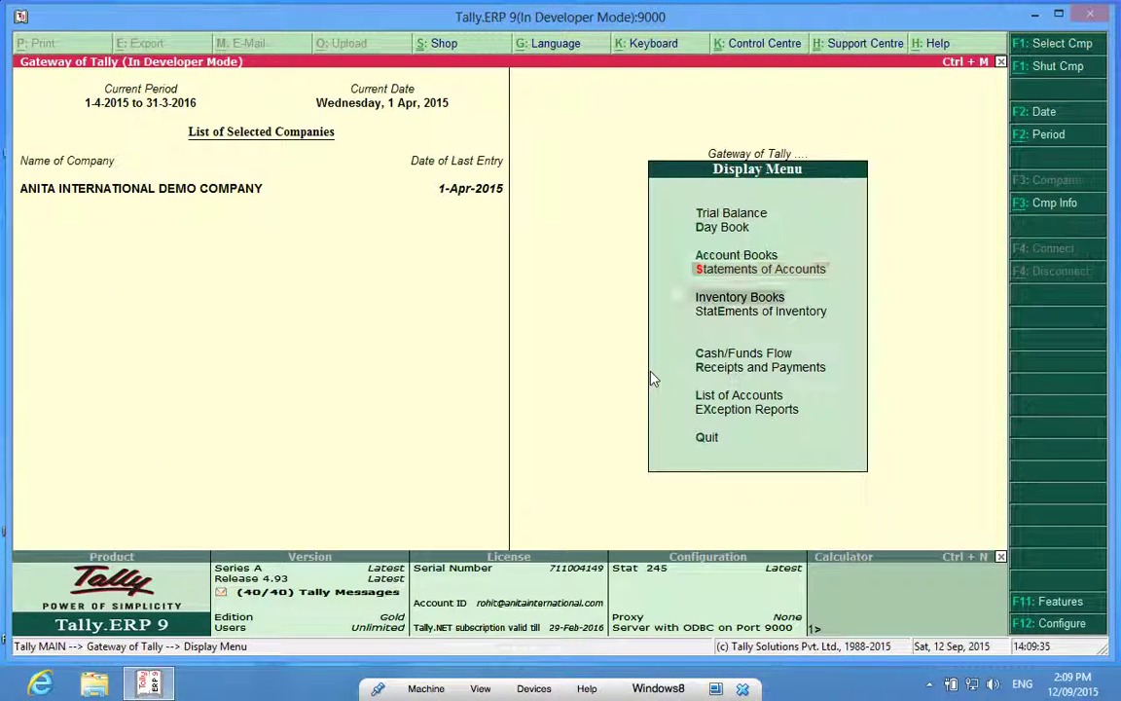
pyautogui.press('Down')
pyautogui.press('Down')
pyautogui.press('Return')
pyautogui.press('Return')
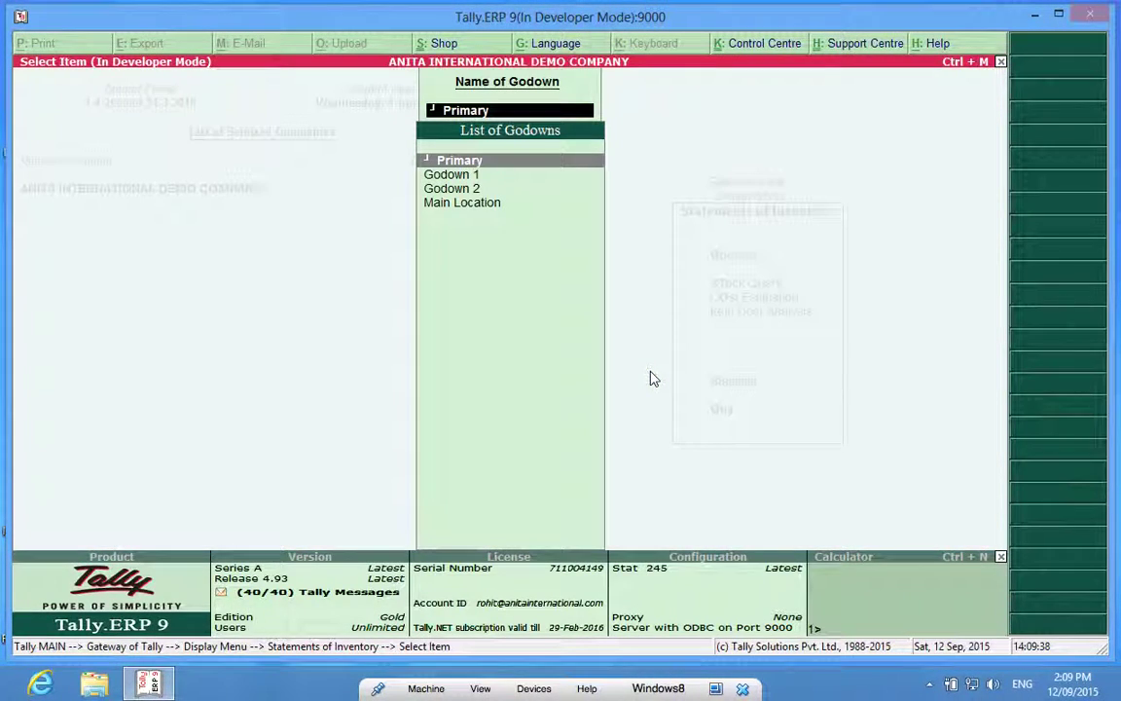
pyautogui.press('Down')
pyautogui.press('Down')
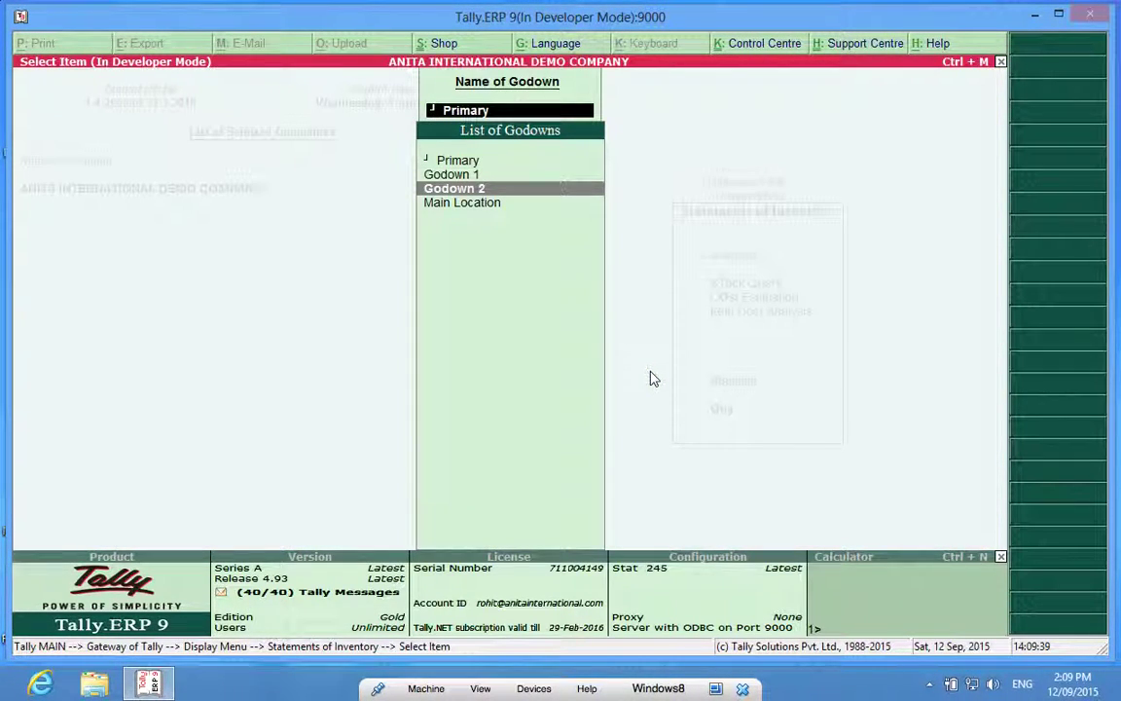
pyautogui.press('Return')
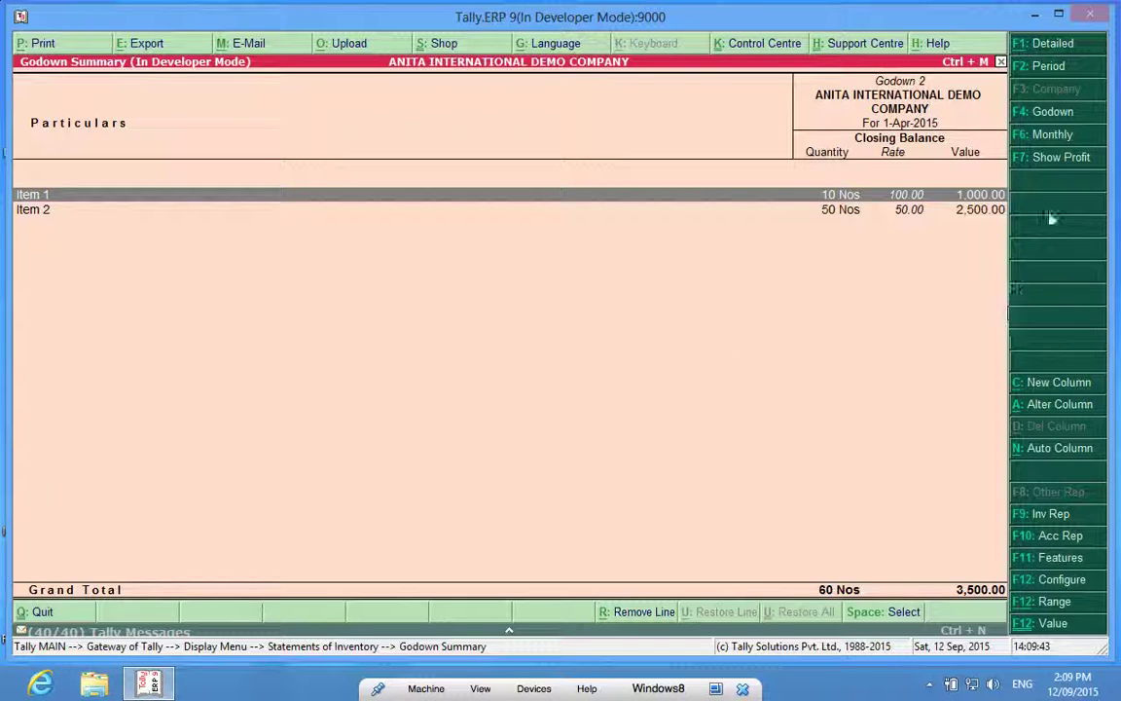
# Switch the report to Godown 1 using F4: Godown, showing Item 1 at 75 Nos
pyautogui.click(1053, 112)
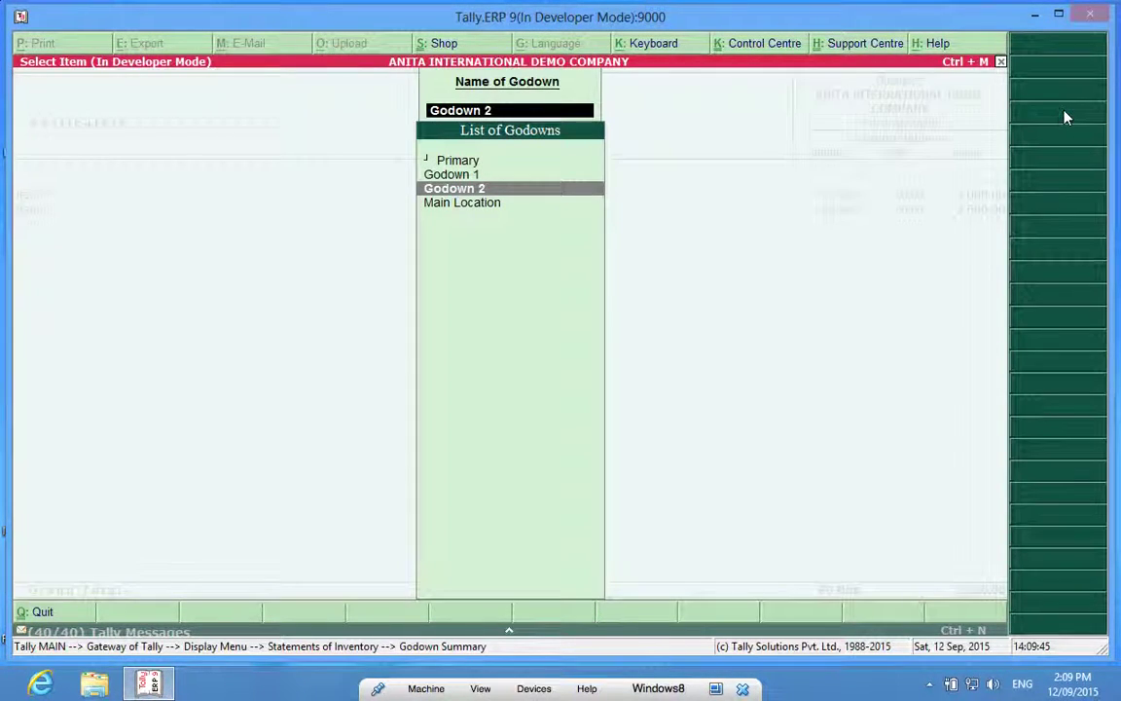
pyautogui.press('Up')
pyautogui.press('Return')
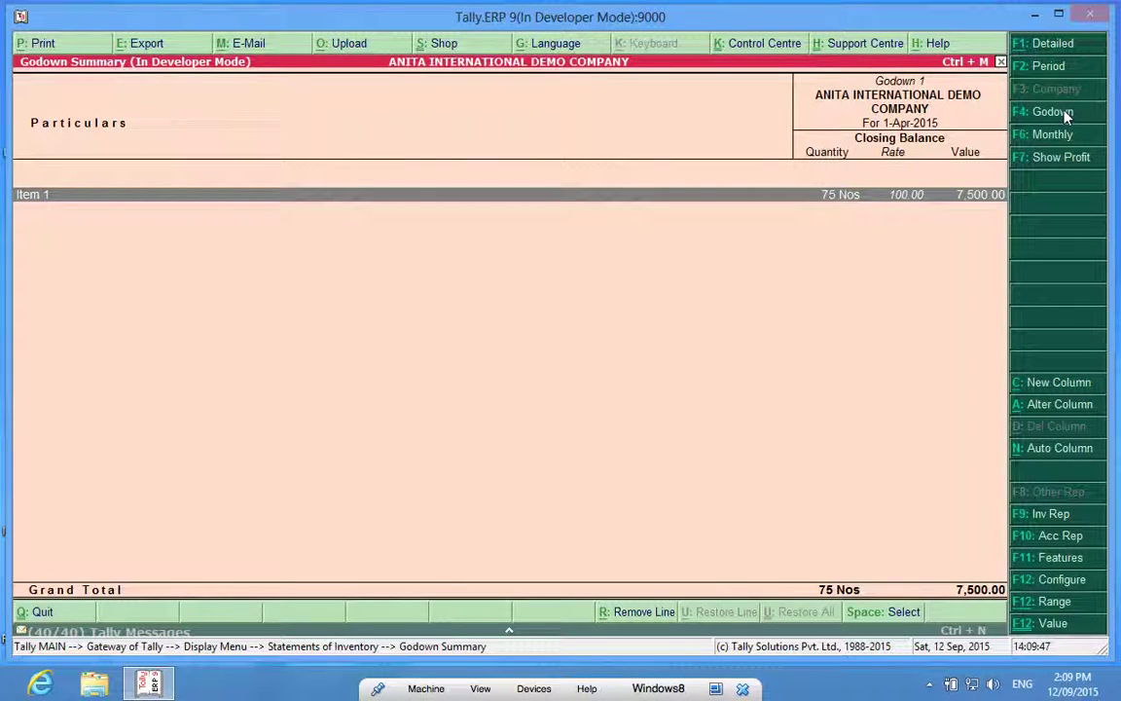